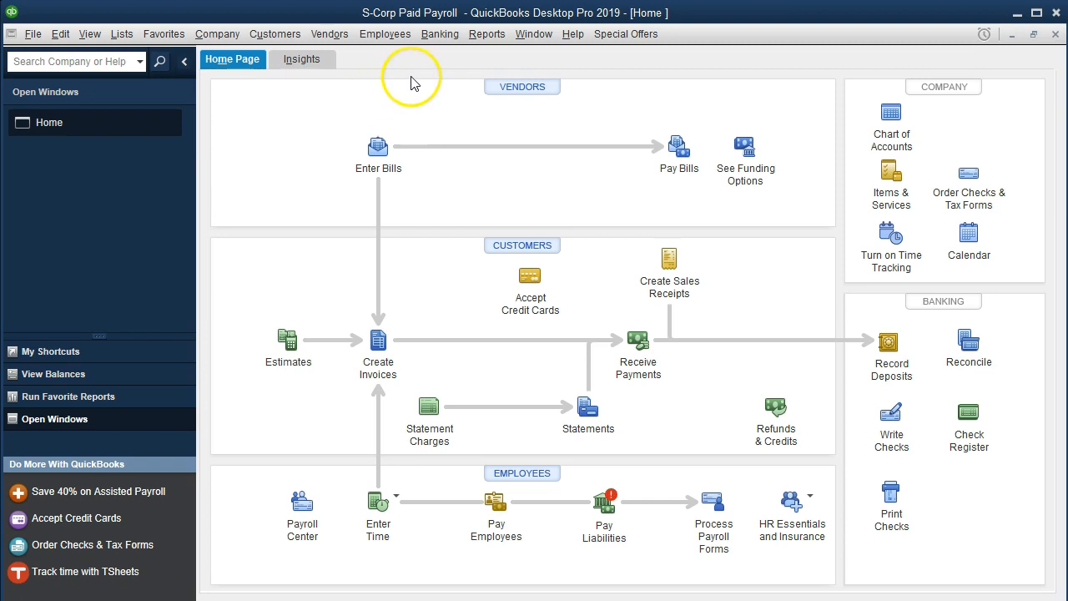
Open payroll form processing and create Quarterly Form 941/Sch. B for the last calendar quarter, ending 09/30/2018.
left_click(382, 38)
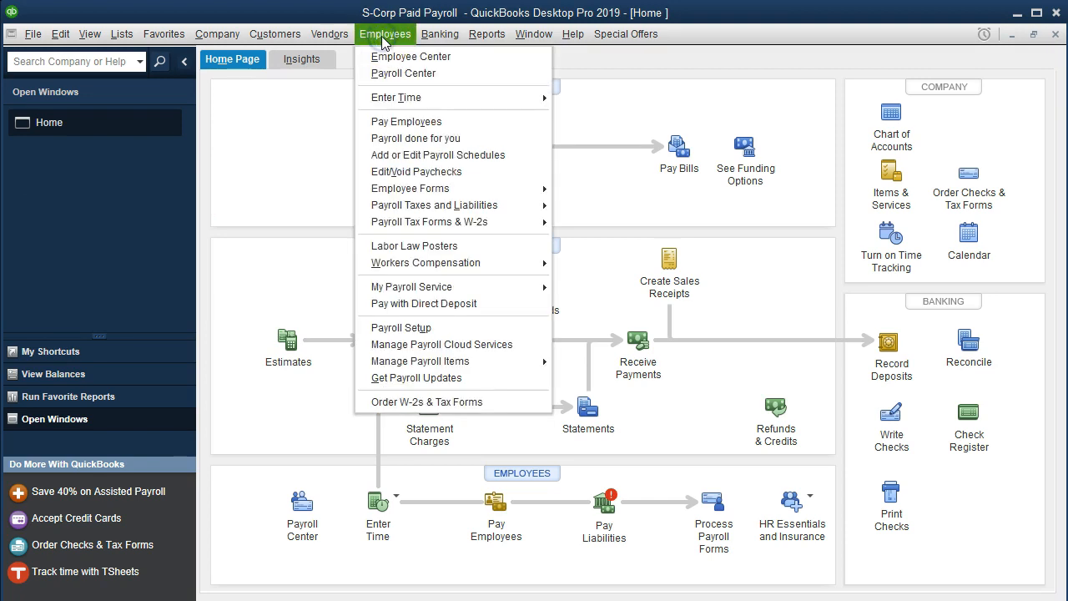
mouse_move(405, 221)
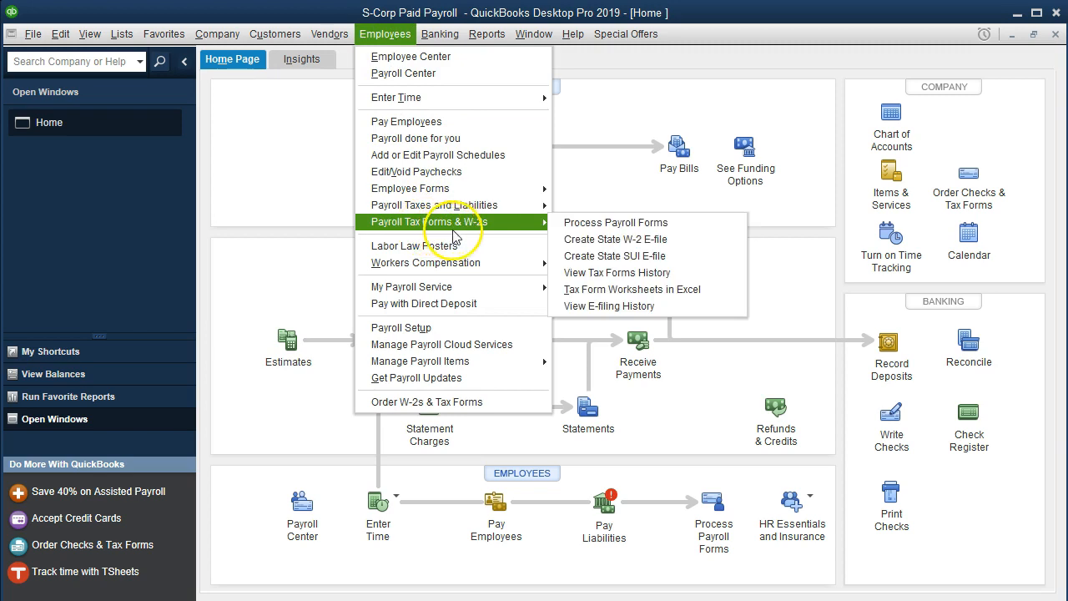
left_click(681, 223)
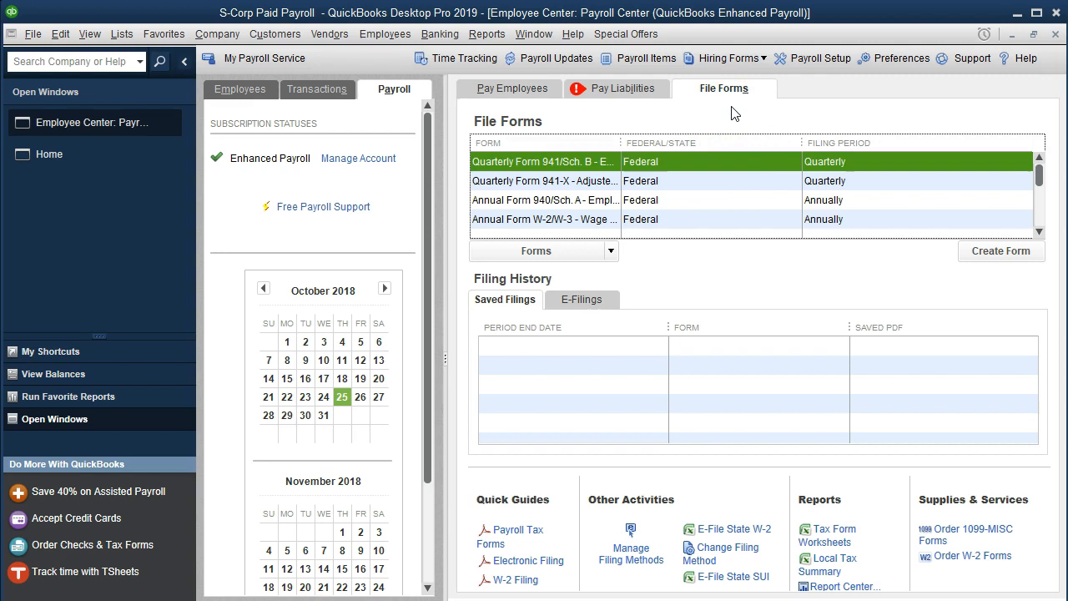
double_click(692, 162)
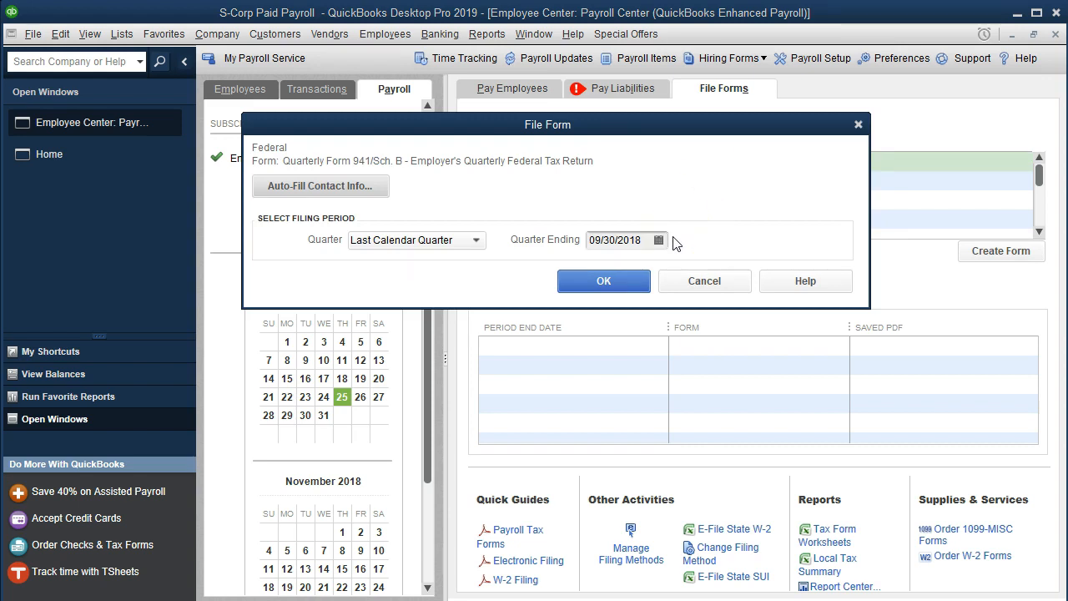
left_click(639, 285)
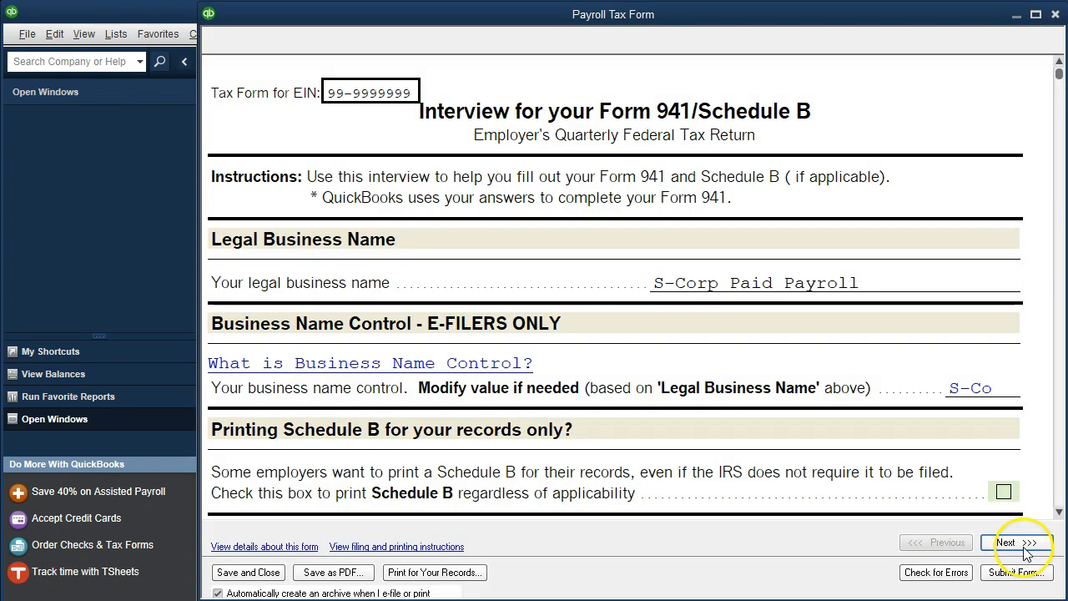
Advance past the Form 941 interview and review the wage and tax lines in Part 1.
left_click(1026, 544)
scroll(881, 482, "down", 2)
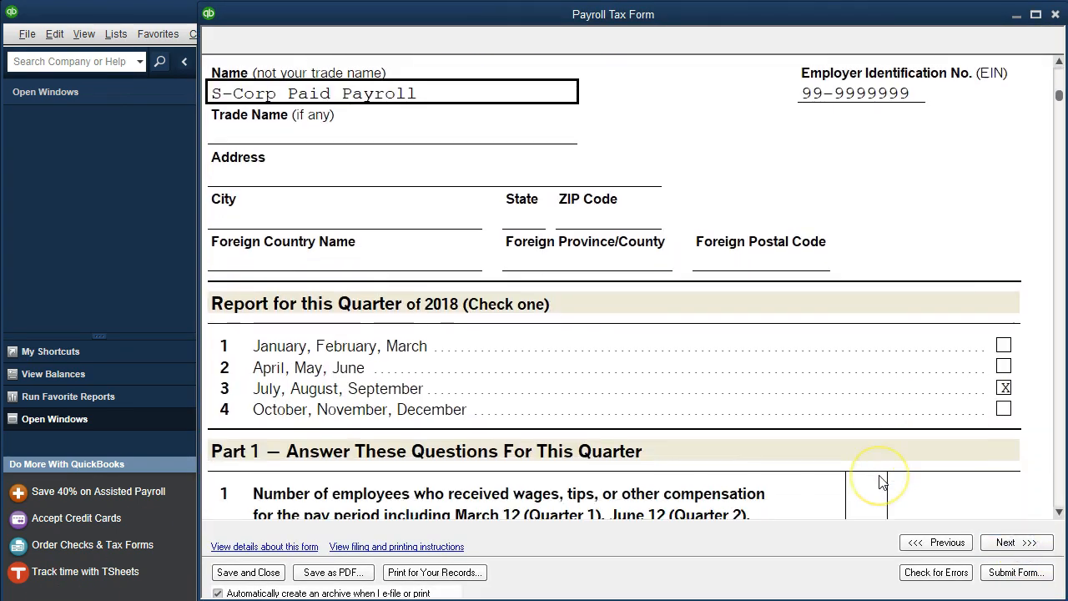
scroll(881, 482, "down", 2)
scroll(609, 363, "down", 4)
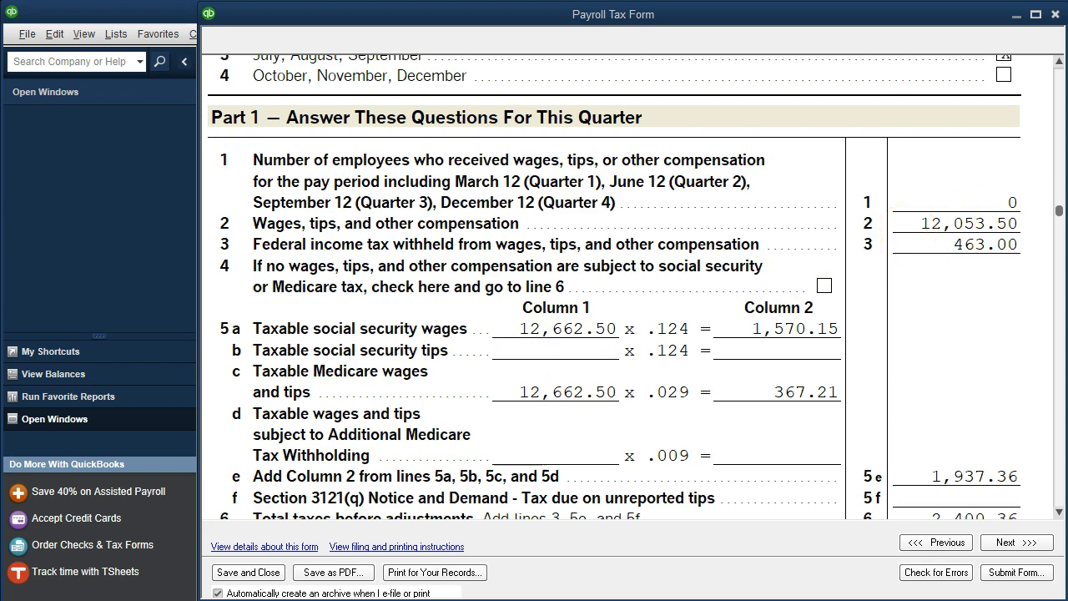
In Calculator, subtract 12053.5 from 12662.5 and divide the difference by 3, then close Calculator.
left_click_drag(358, 102, 275, 110)
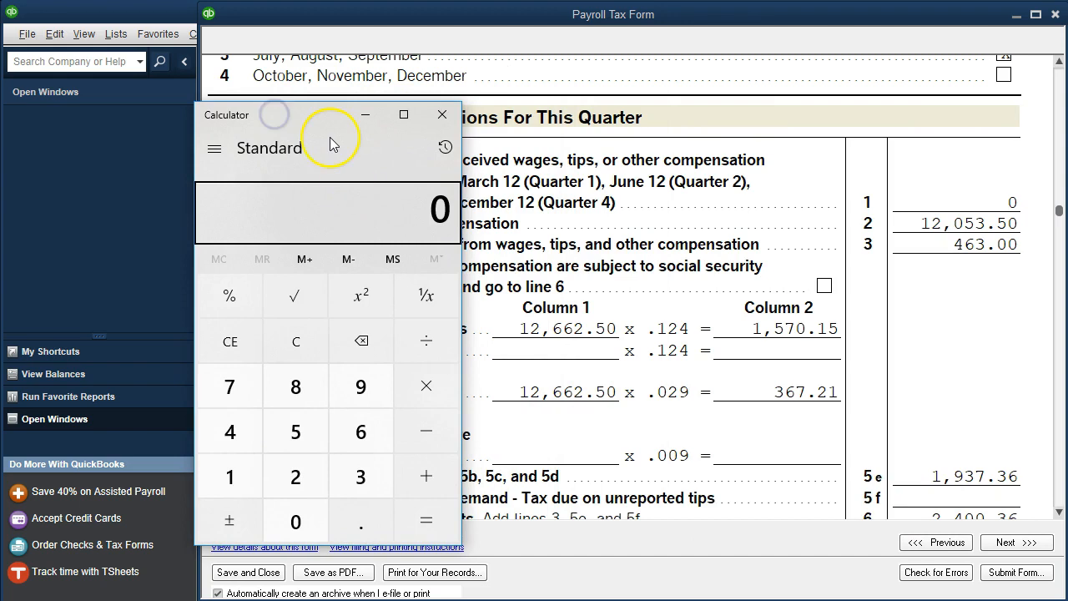
type("12662.5")
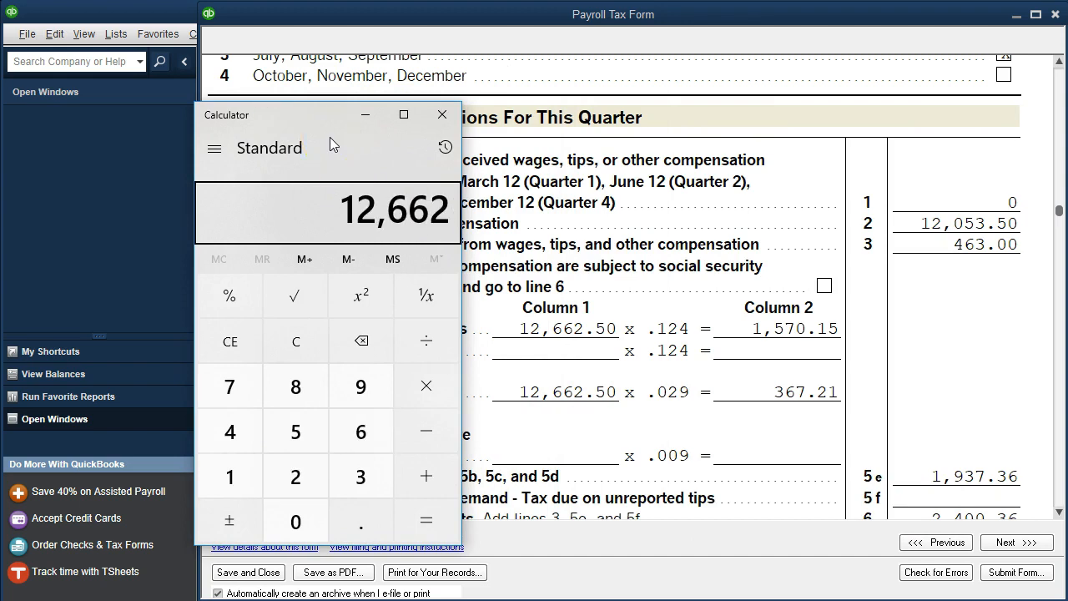
type("-12053.")
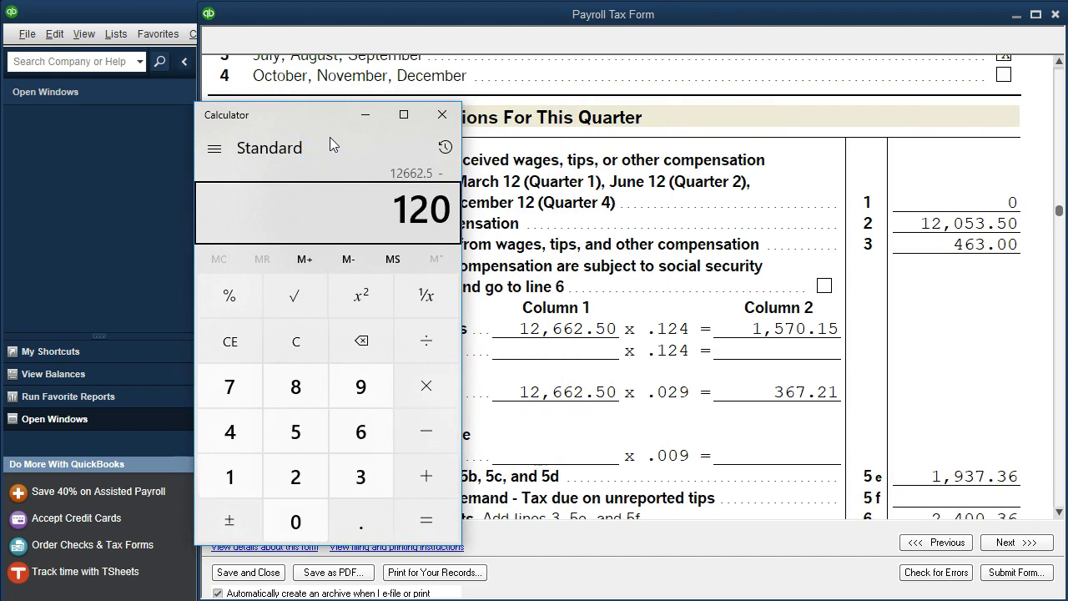
type("53.5")
key("Return")
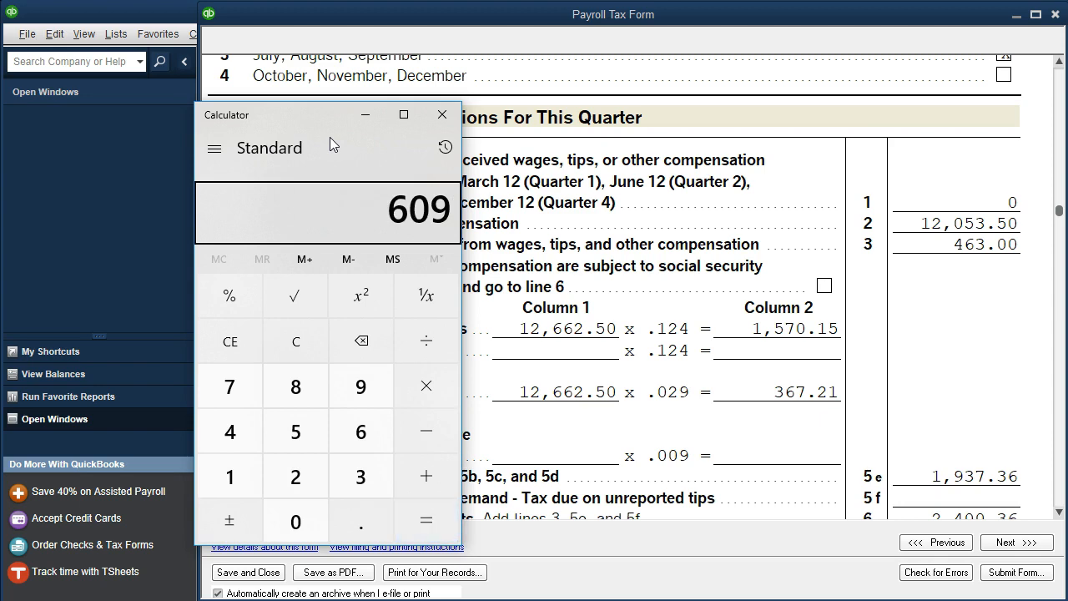
key("slash")
key("3")
key("Return")
left_click(371, 235)
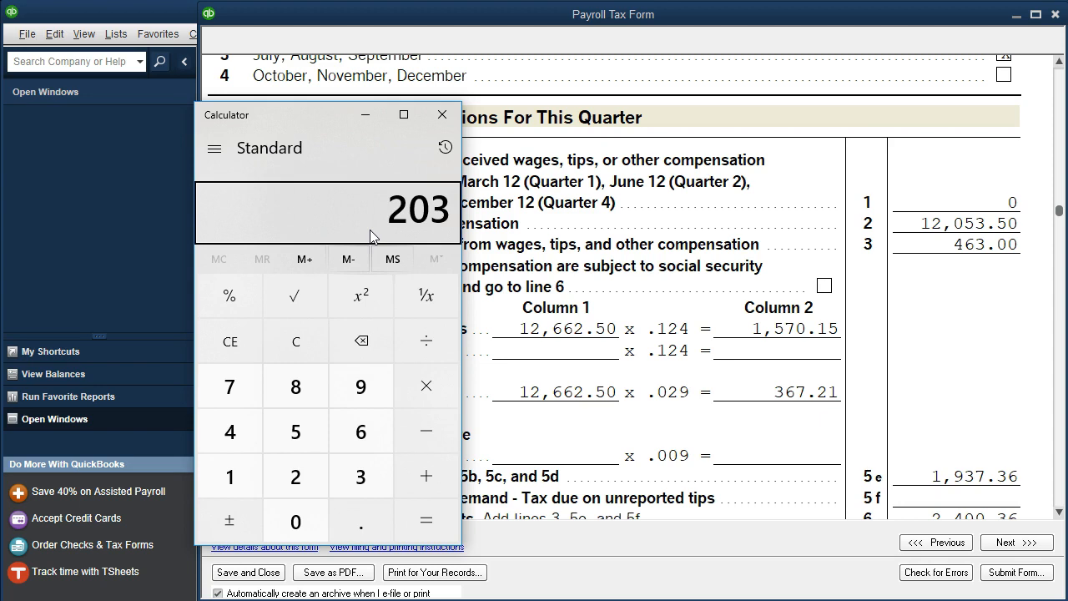
left_click(342, 140)
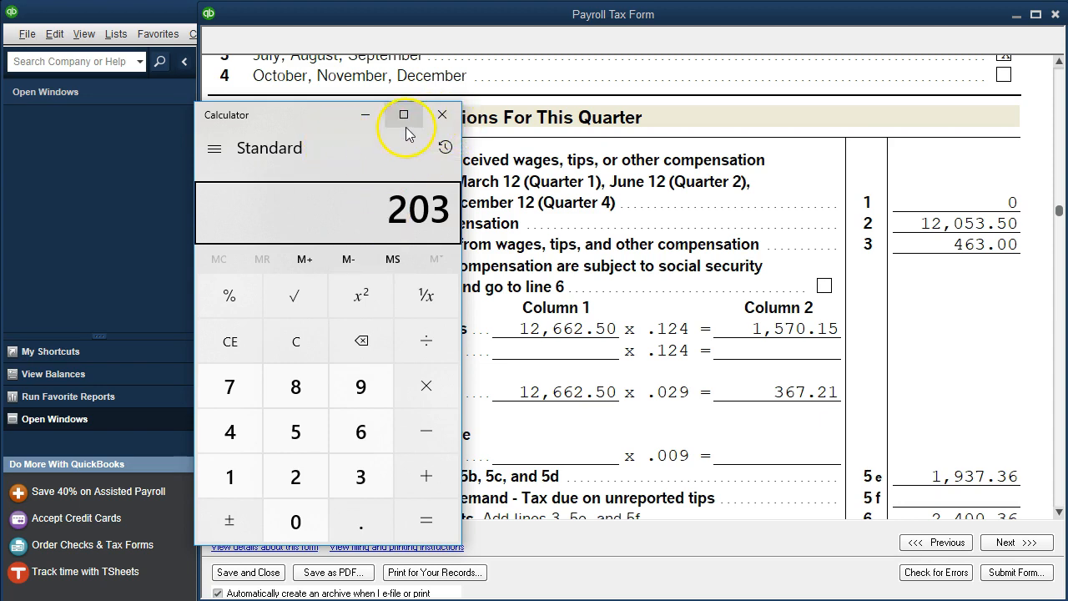
left_click(438, 116)
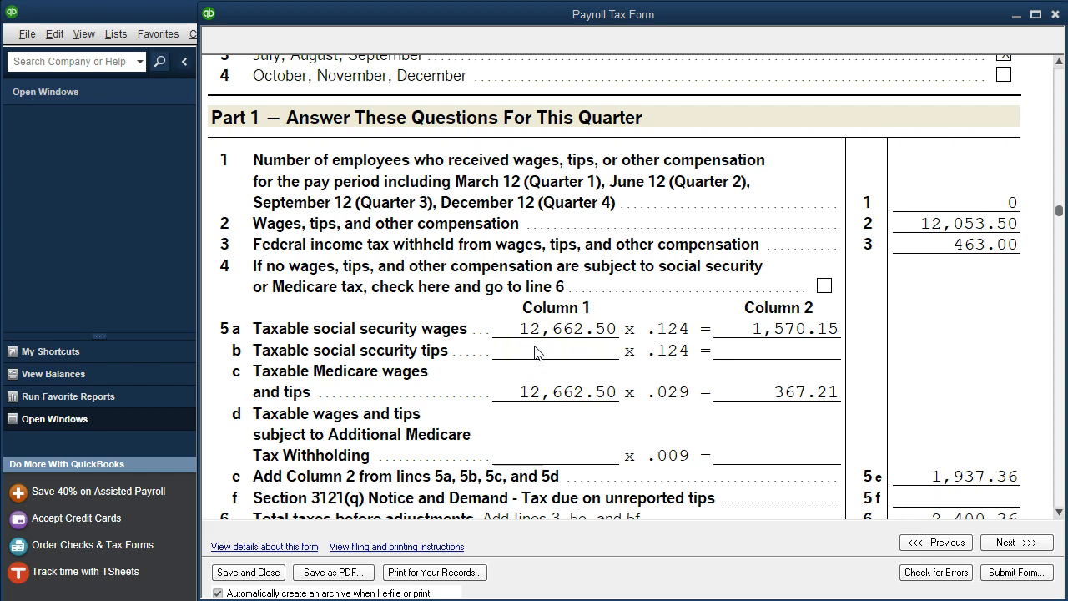
Switch to Paid Payroll Worksheet.xlsx in Excel and examine column C from pay per period through the vision periods.
left_click(567, 329)
left_click_drag(1067, 67, 754, 17)
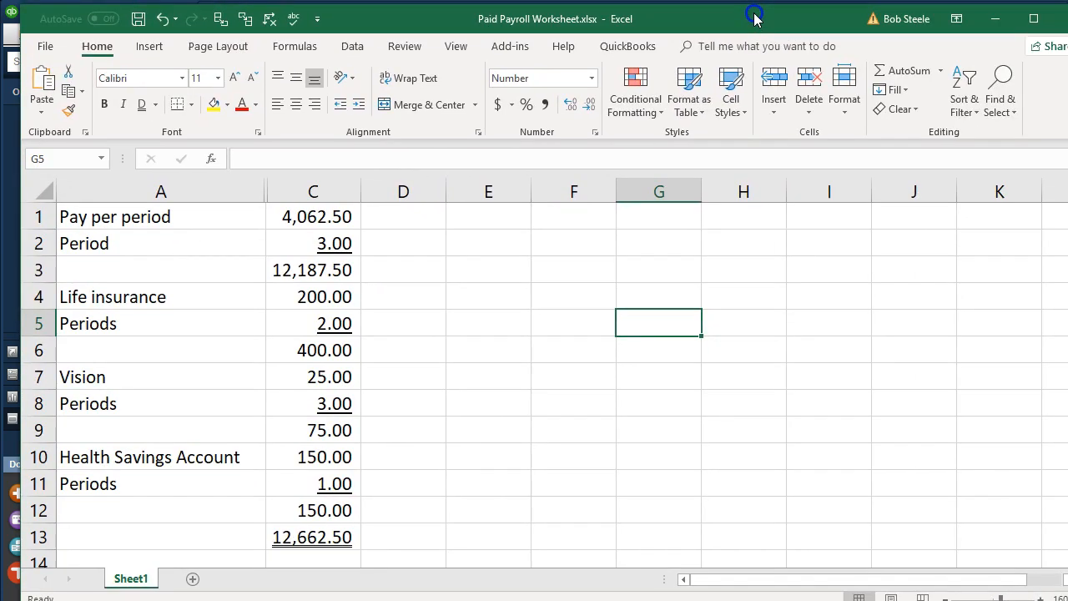
left_click(332, 214)
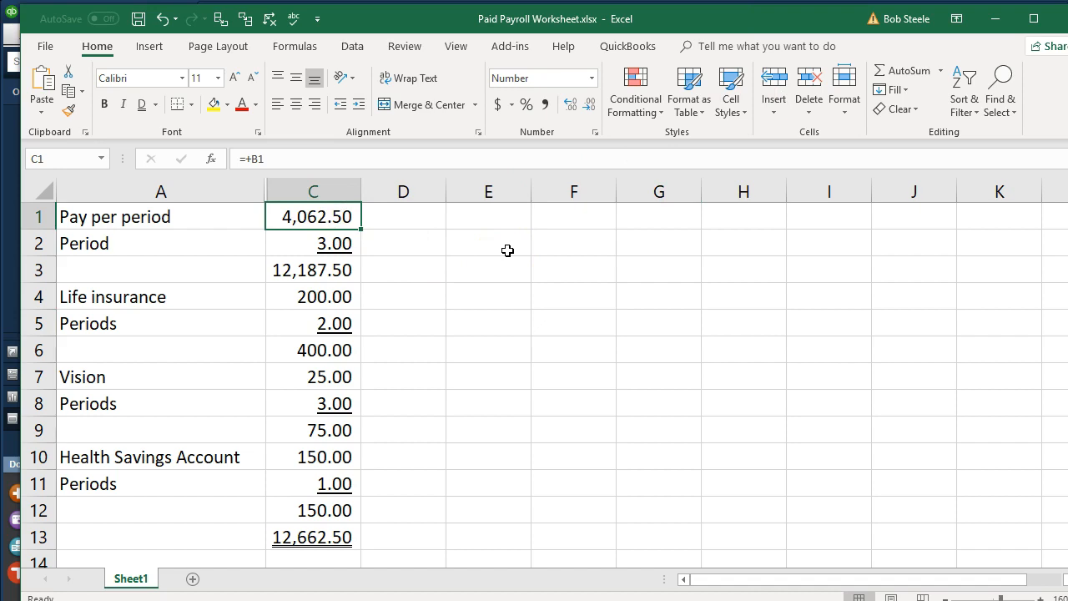
key("Down")
key("Down")
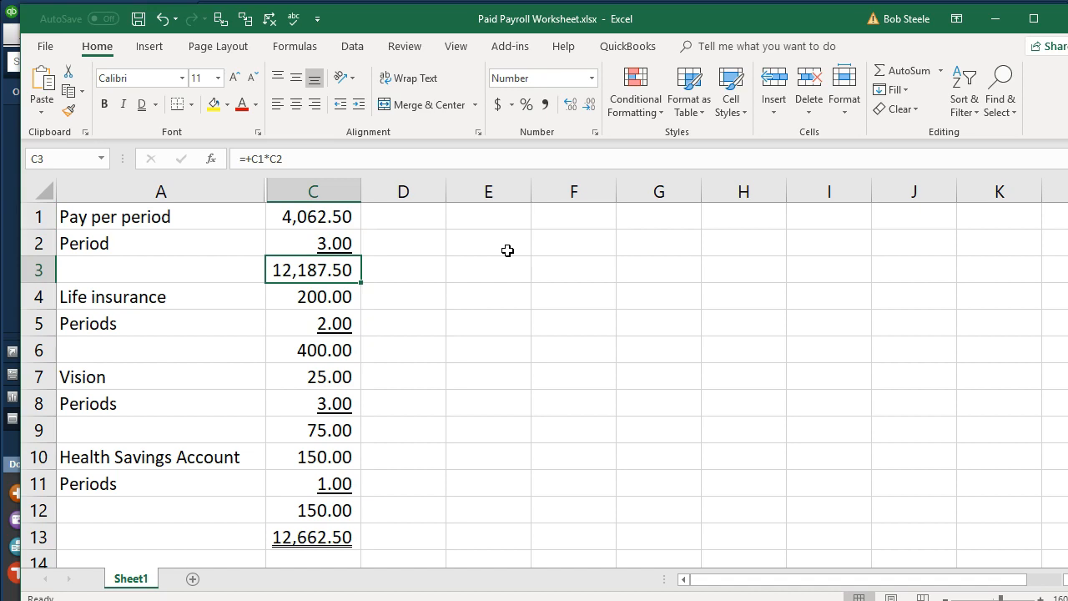
key("Down")
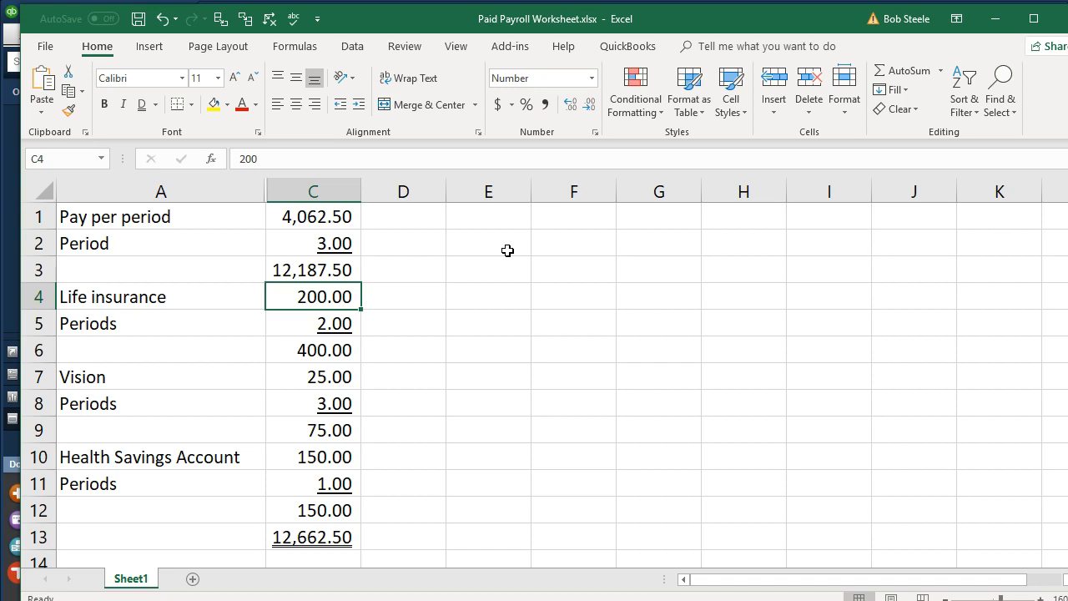
key("Down")
key("Down")
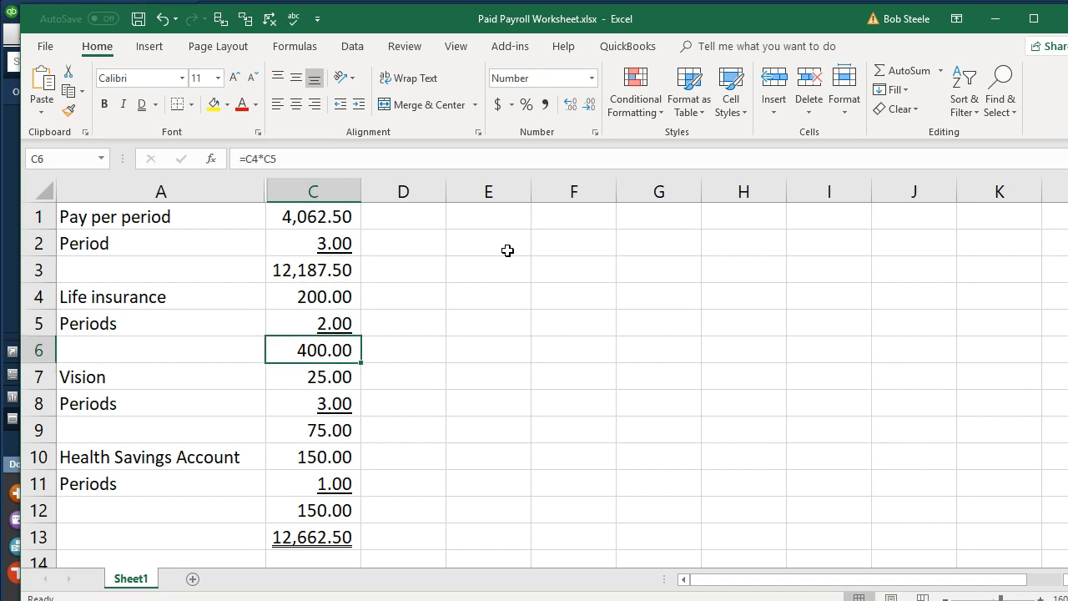
key("Down")
key("Down")
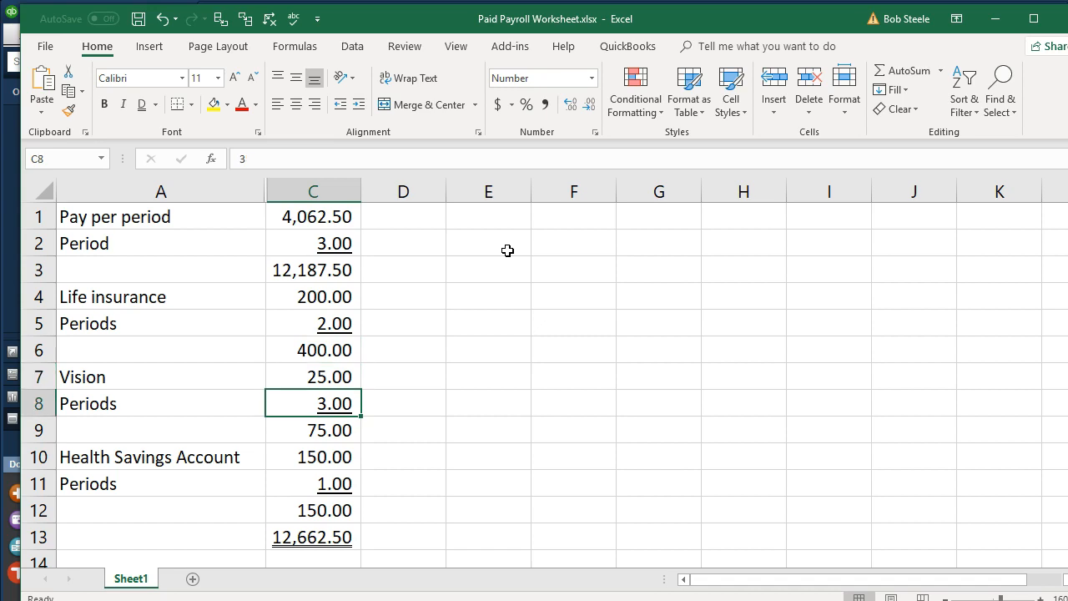
Recheck the life insurance and vision calculations, and examine the Health Savings Account amounts and the total's formula in C13.
key("Up")
key("Up")
key("Up")
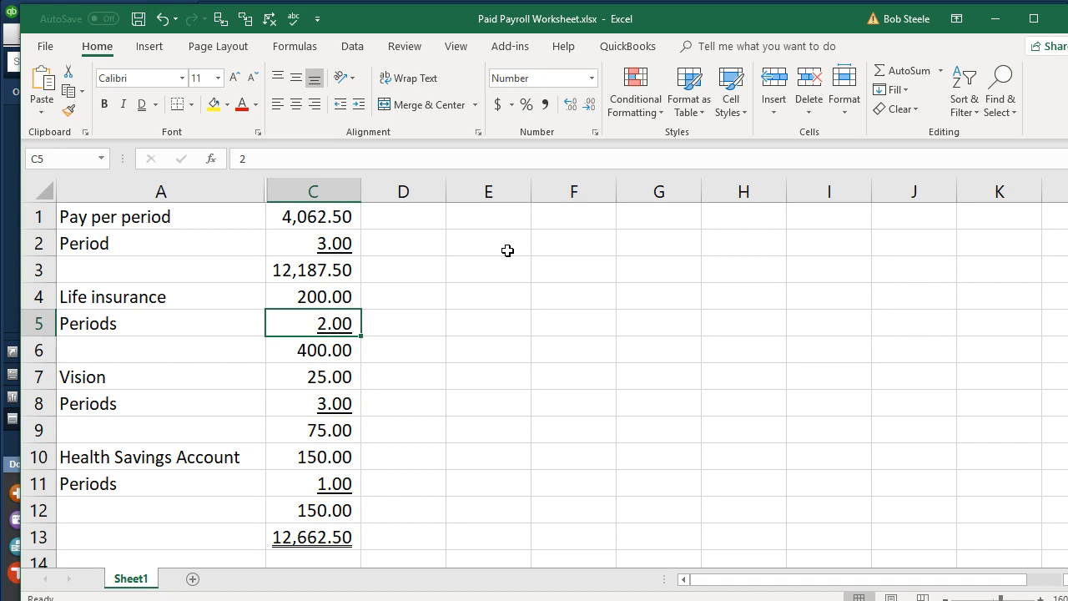
key("Down")
key("Down")
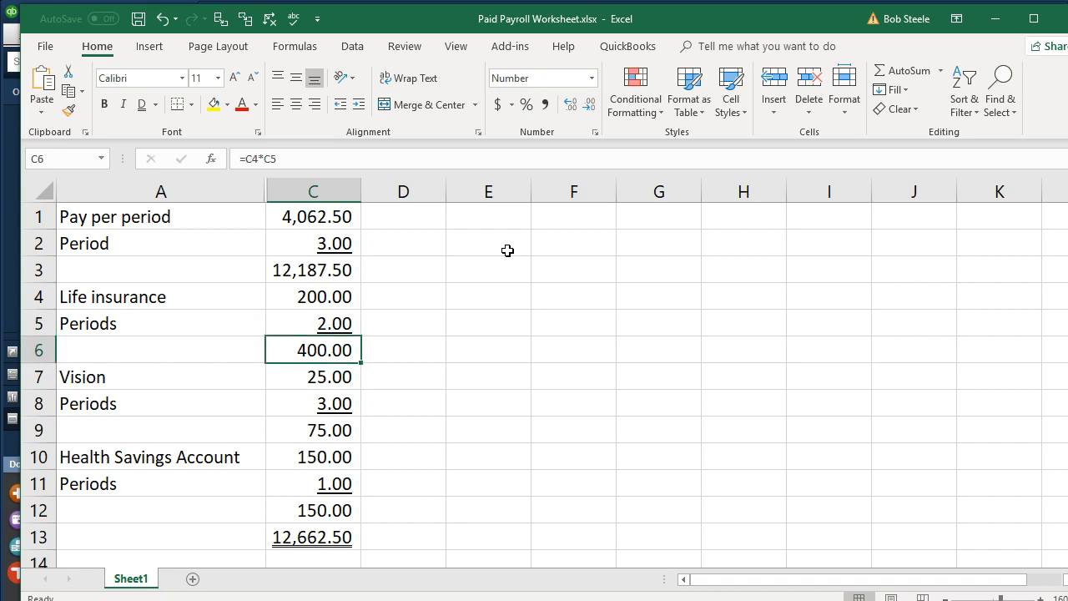
key("Down")
key("Down")
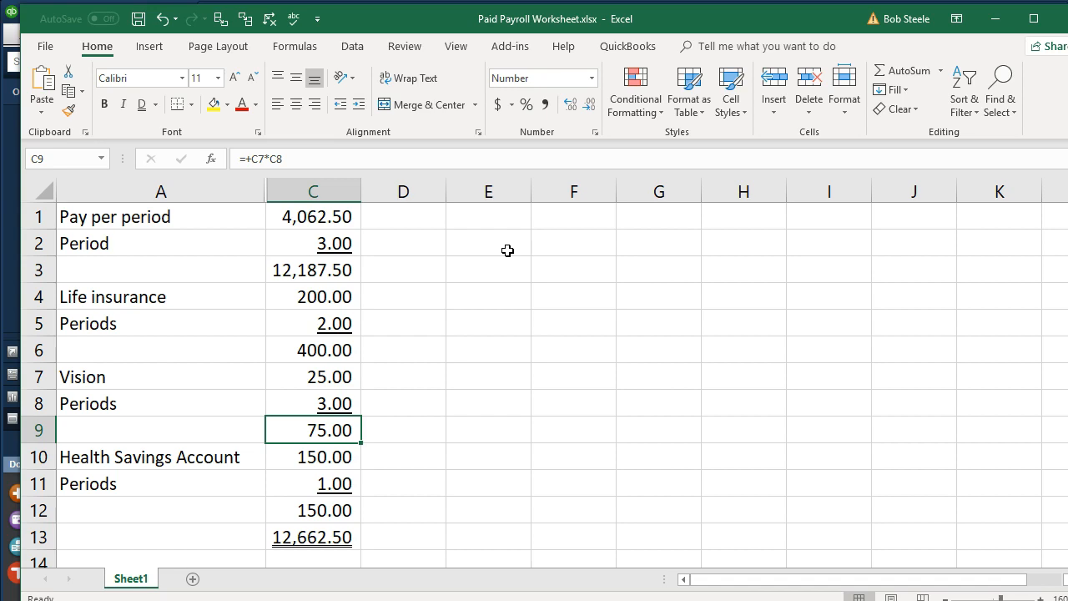
key("Down")
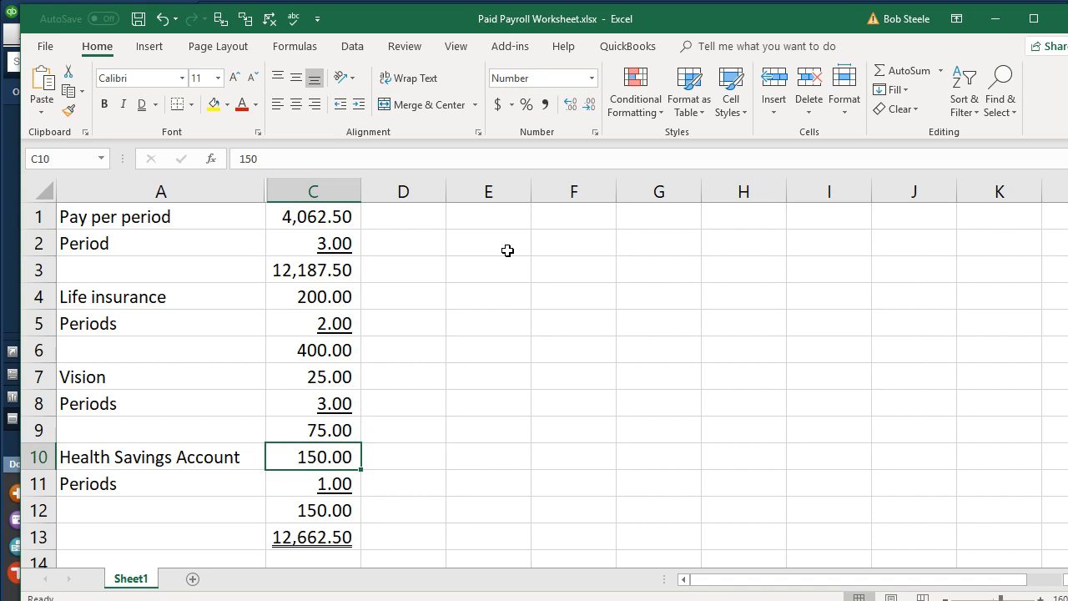
key("Down")
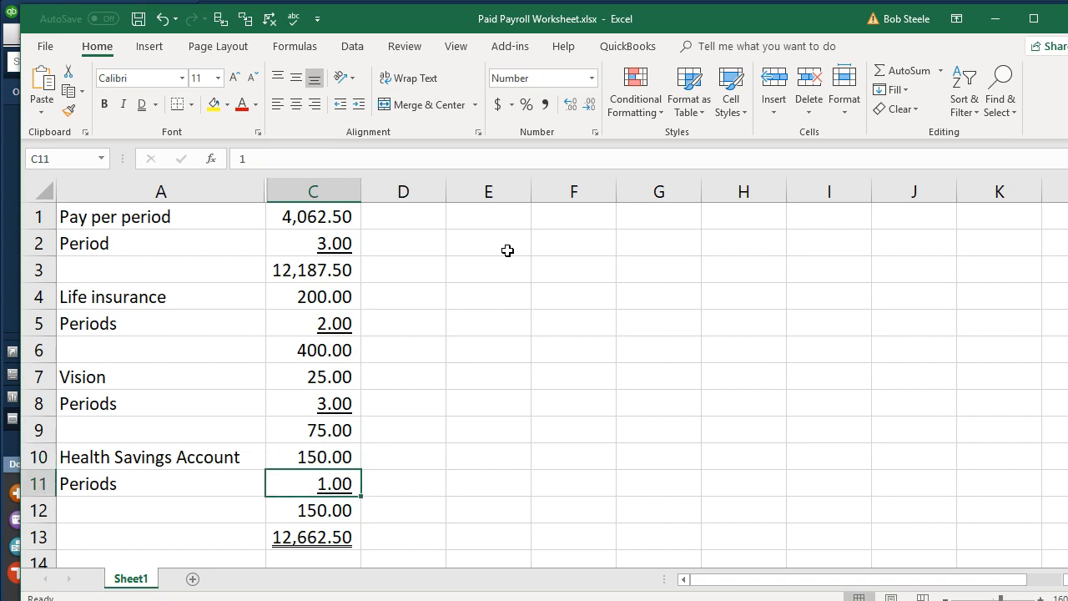
key("Down")
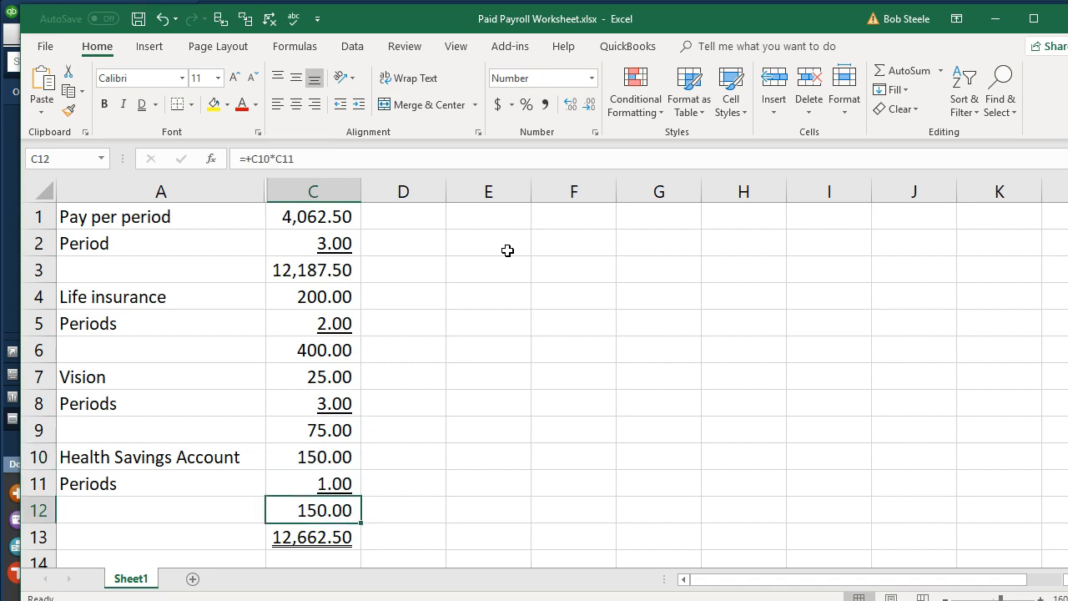
double_click(310, 538)
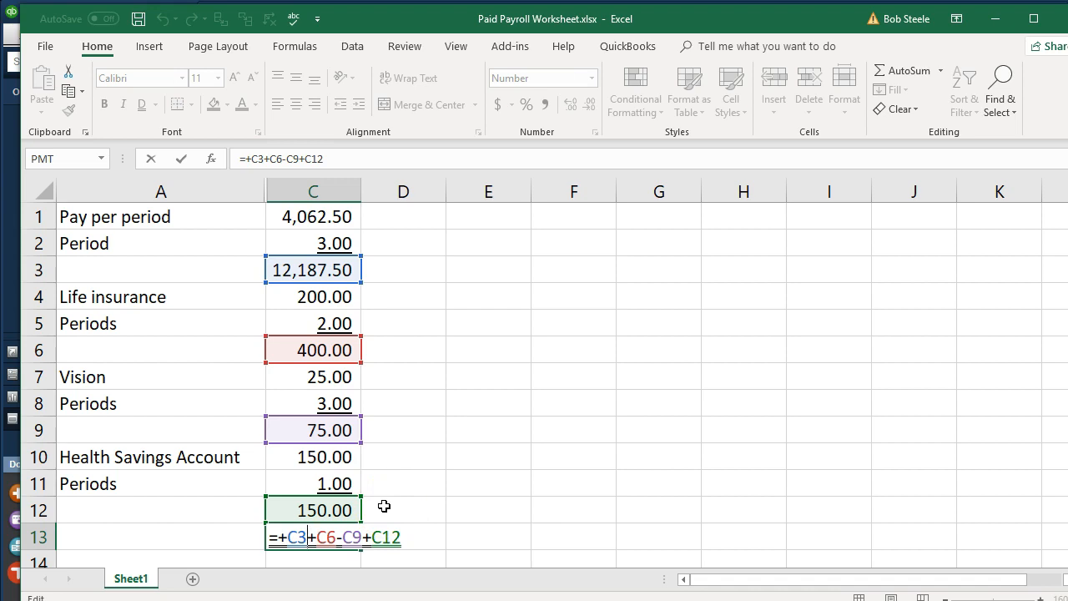
key("Return")
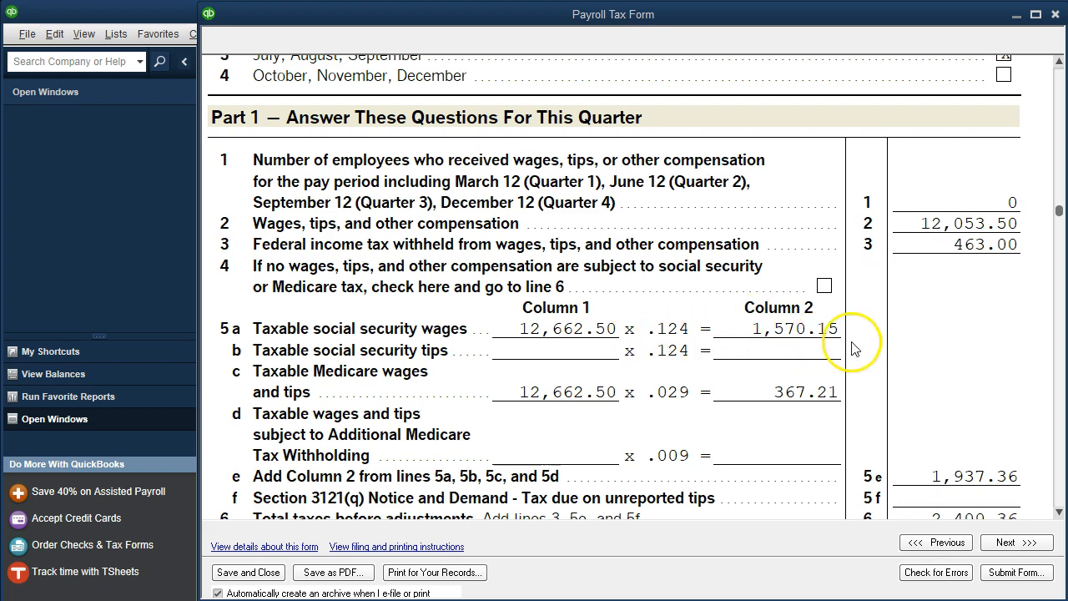
Back in QuickBooks, review Form 941 through the balance due on line 14, then close it and maximize the Payroll Center.
scroll(854, 349, "down", 6)
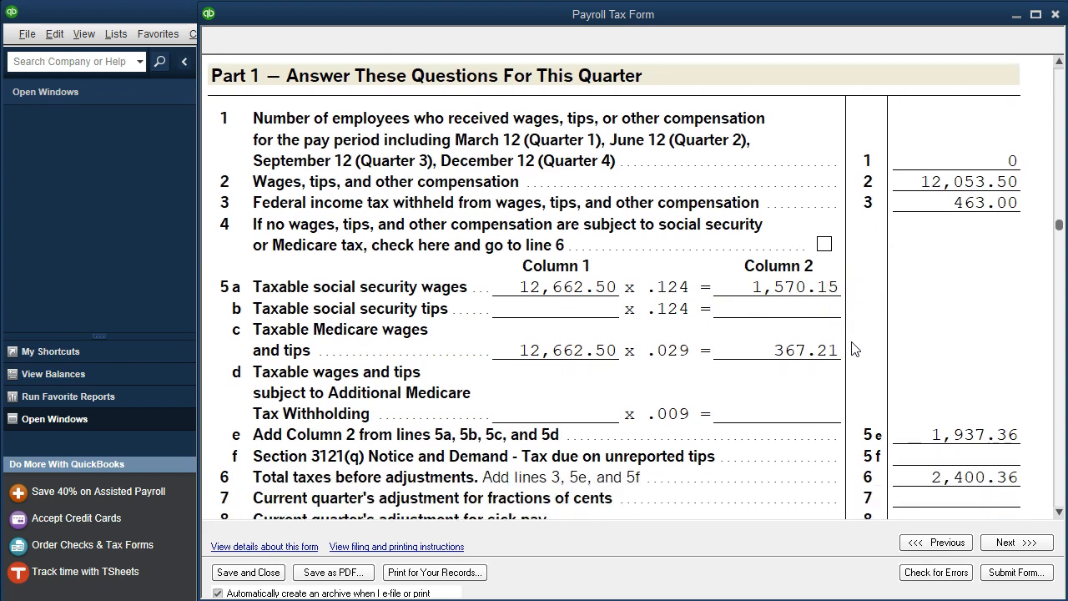
scroll(901, 429, "down", 4)
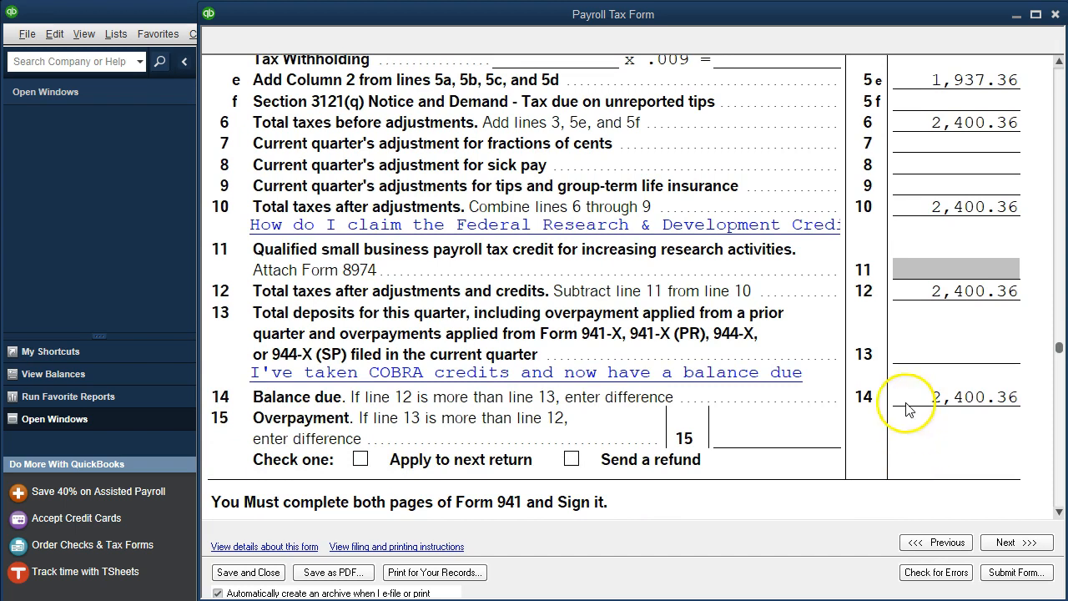
left_click(1053, 22)
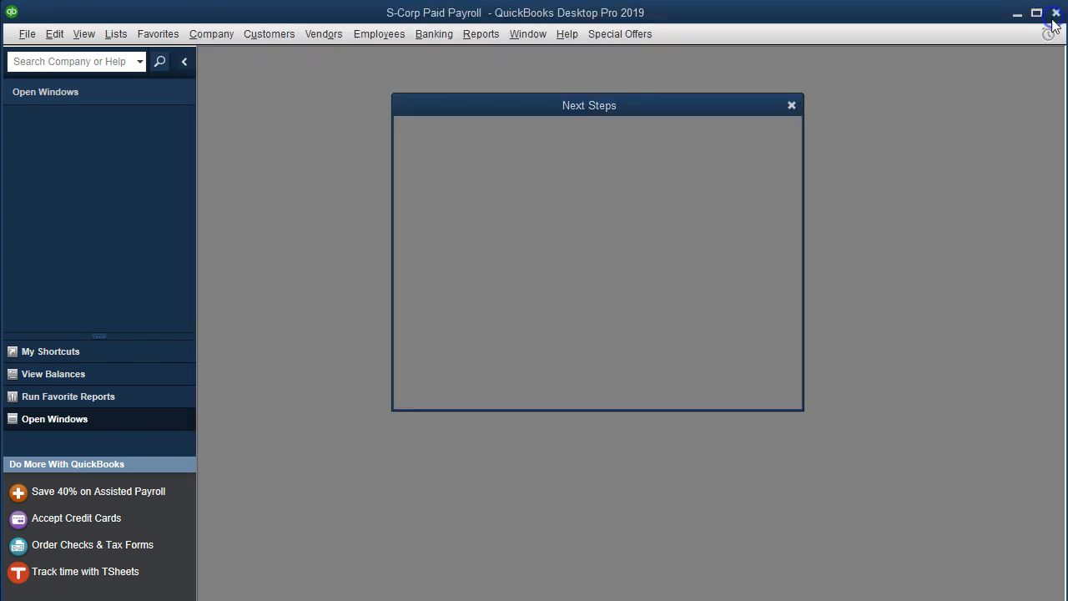
left_click(790, 104)
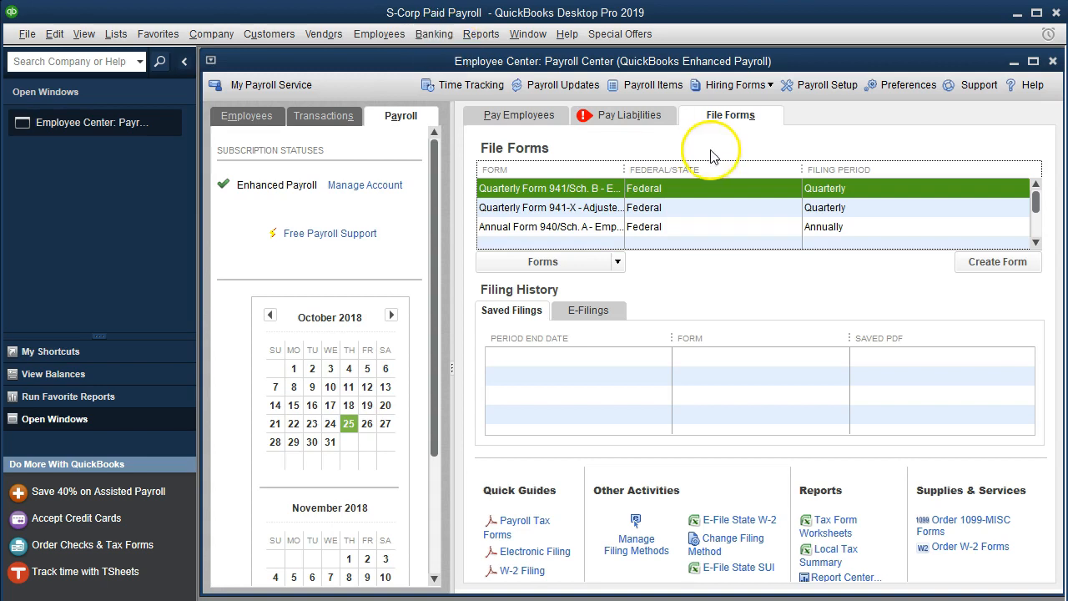
left_click(1032, 61)
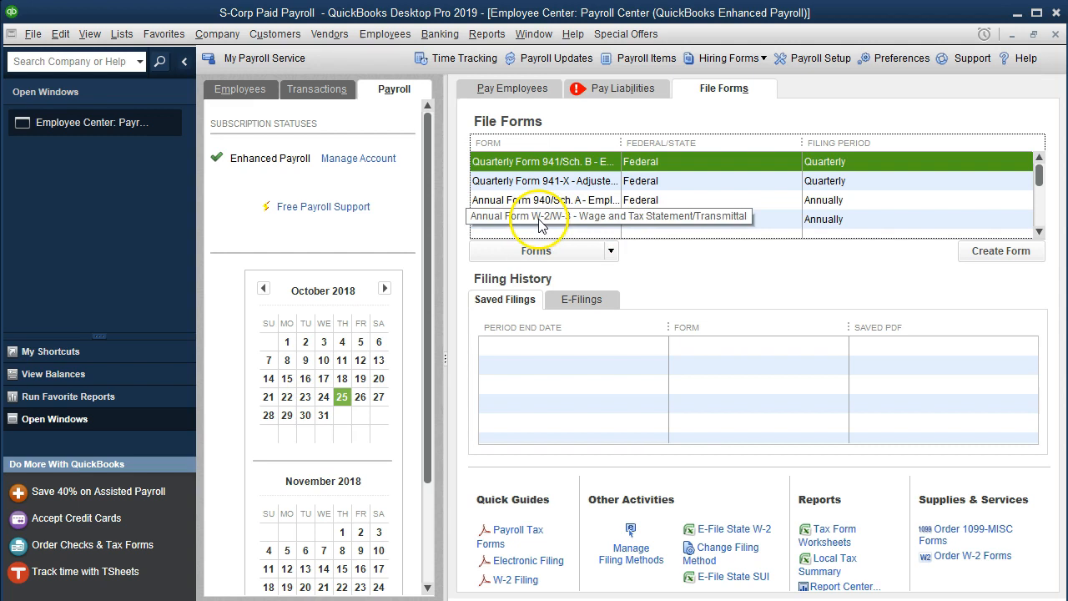
Start the Annual Form W-2/W-3 for all employees with 2018 as the filing year.
double_click(696, 219)
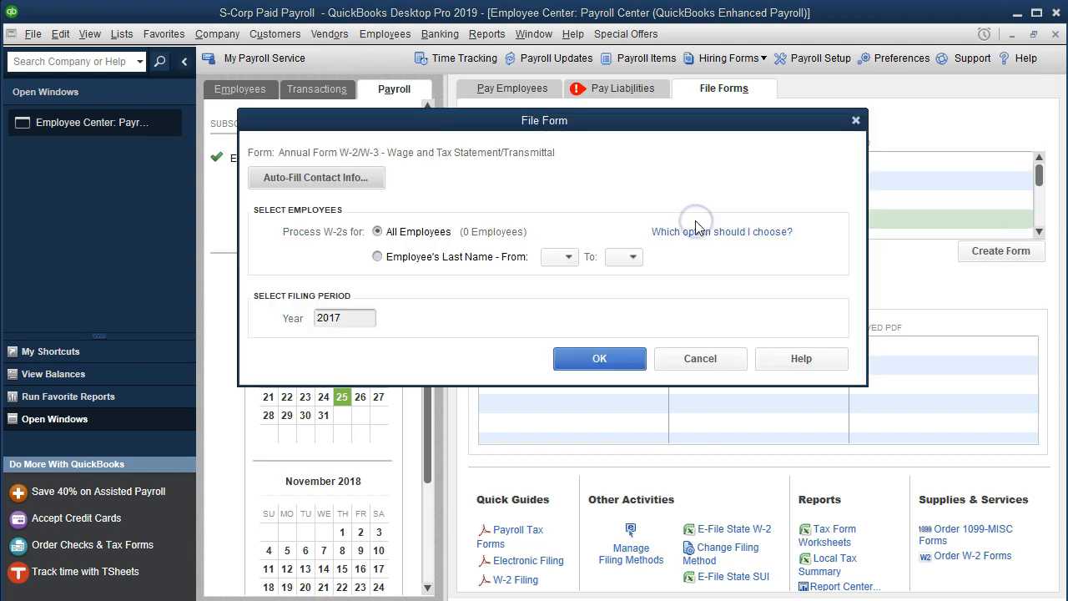
left_click_drag(367, 319, 288, 310)
type("2018")
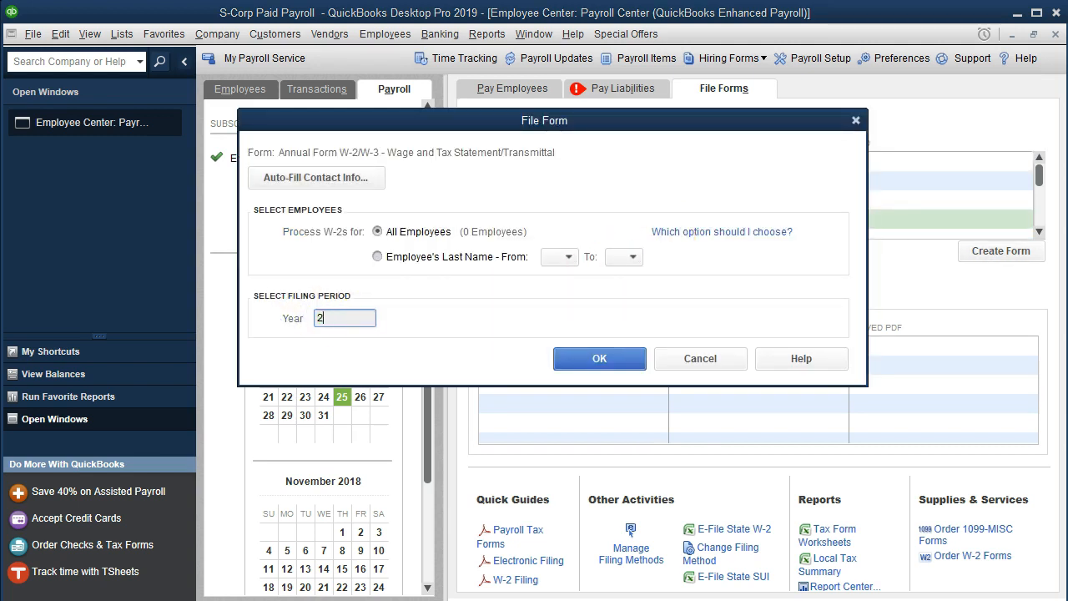
left_click(476, 364)
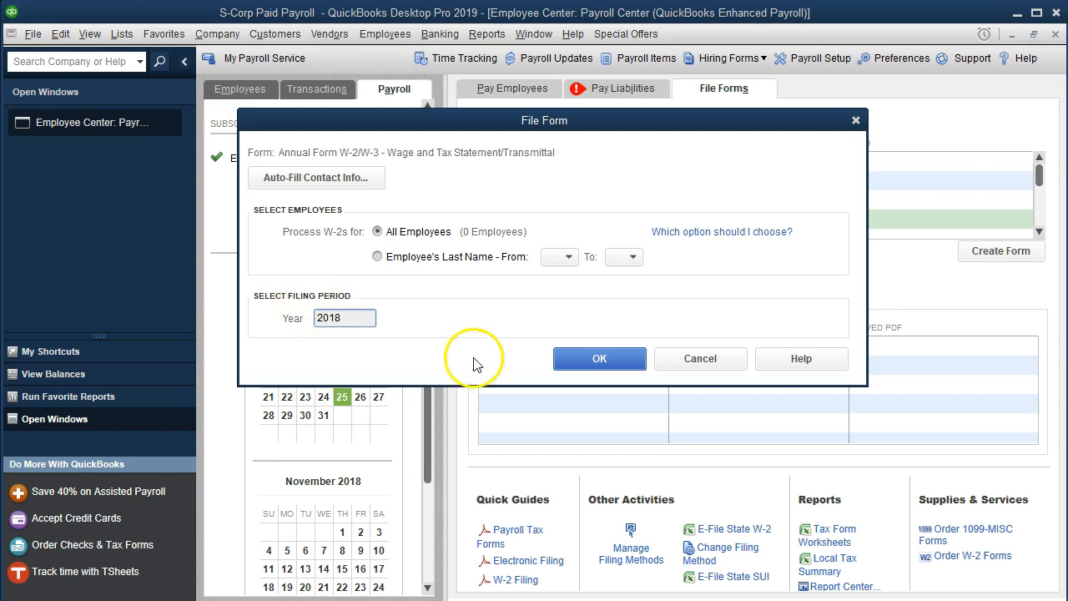
left_click(560, 358)
left_click(533, 269)
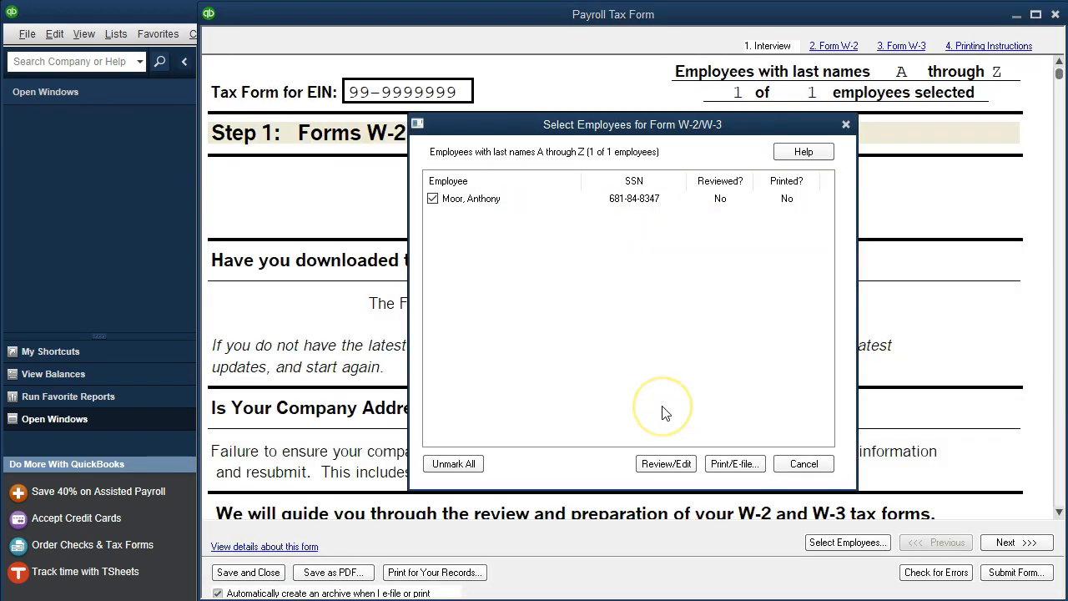
Open the selected employee's W-2 for review and advance to the Form W-2 Worksheet's wage and withholding boxes.
left_click(644, 471)
left_click(1004, 543)
left_click(1004, 543)
left_click(1004, 543)
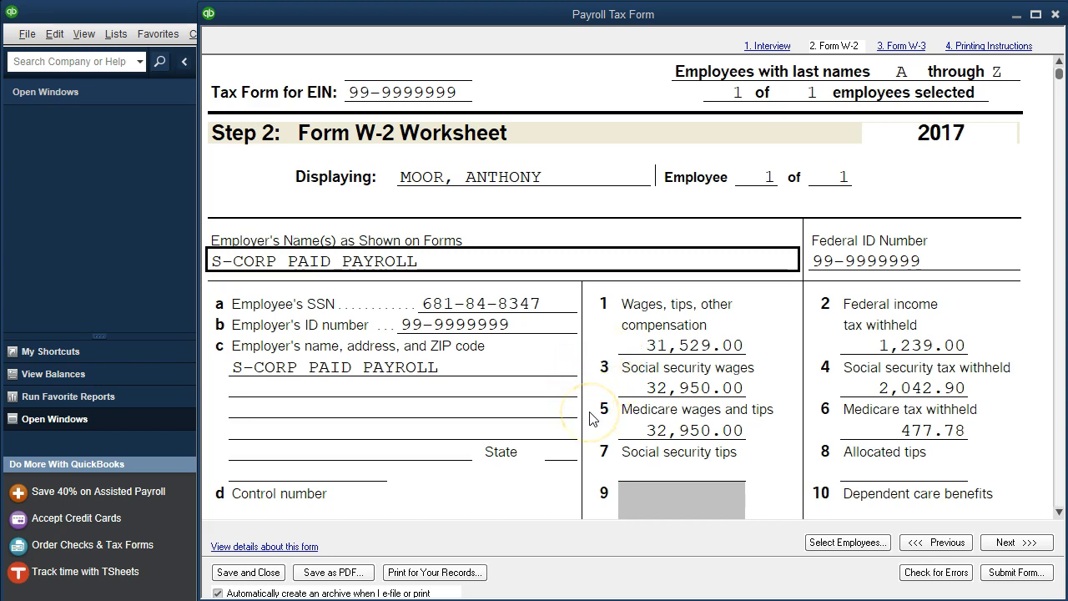
scroll(589, 417, "down", 2)
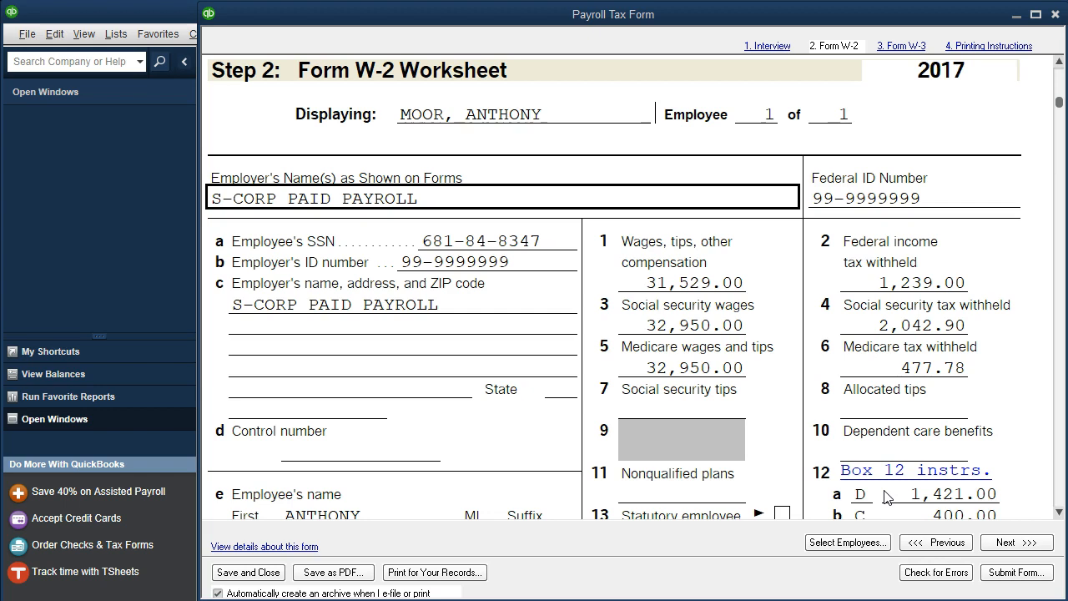
In Calculator, subtract the box 1 wages of 31529 from the social security wages of 32950.
key("XF86Calculator")
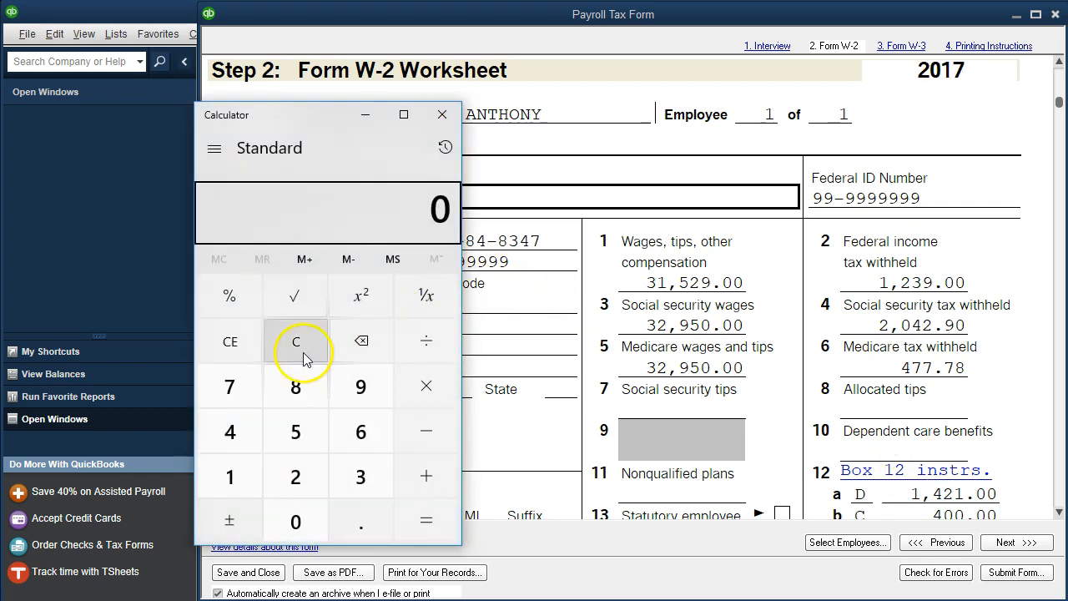
type("32950")
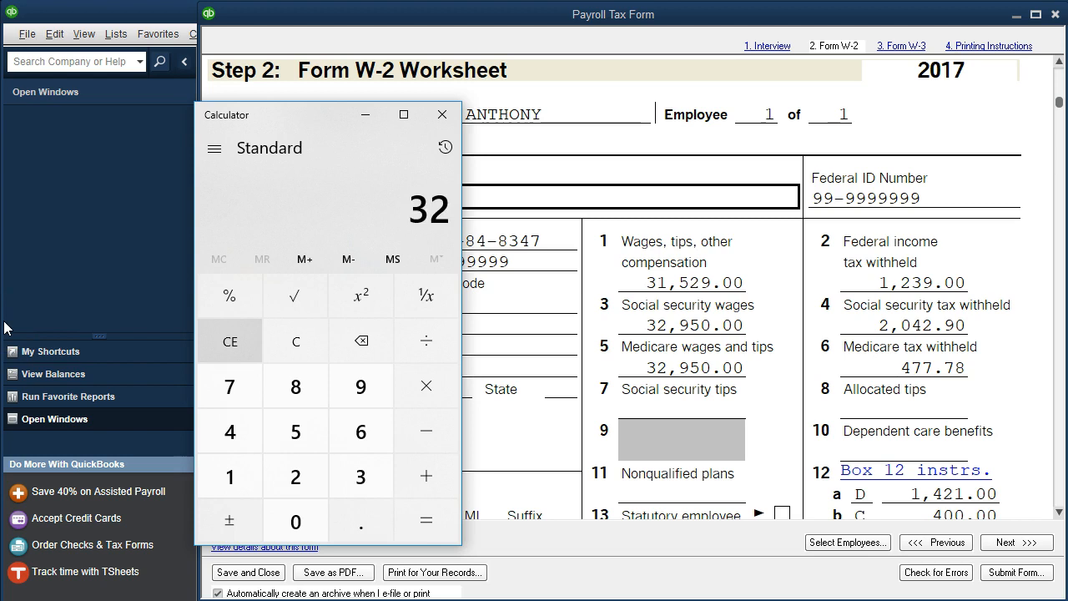
key("minus")
type("31529")
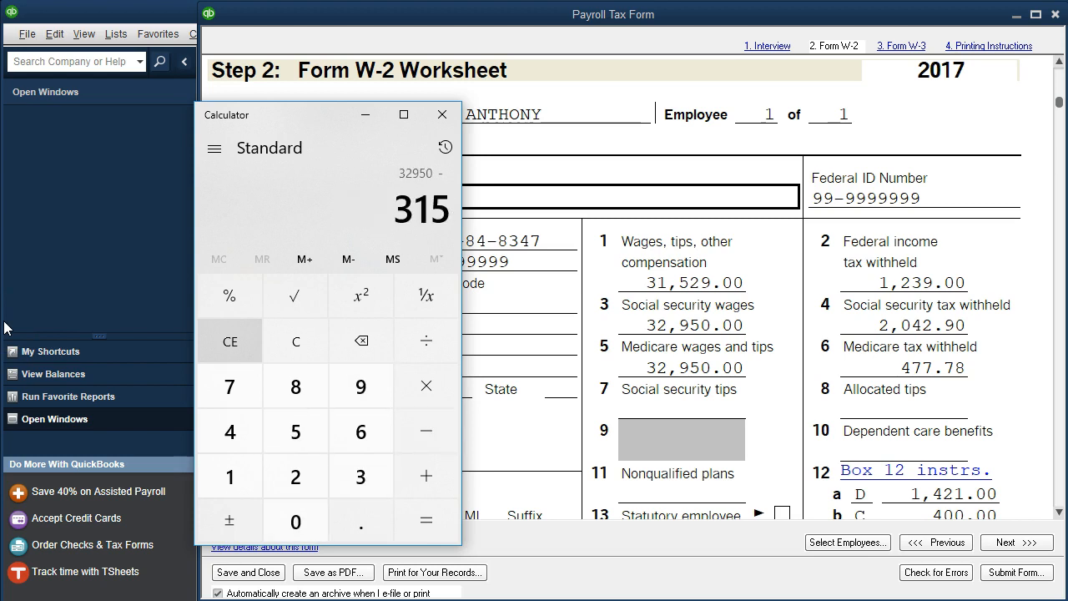
key("Return")
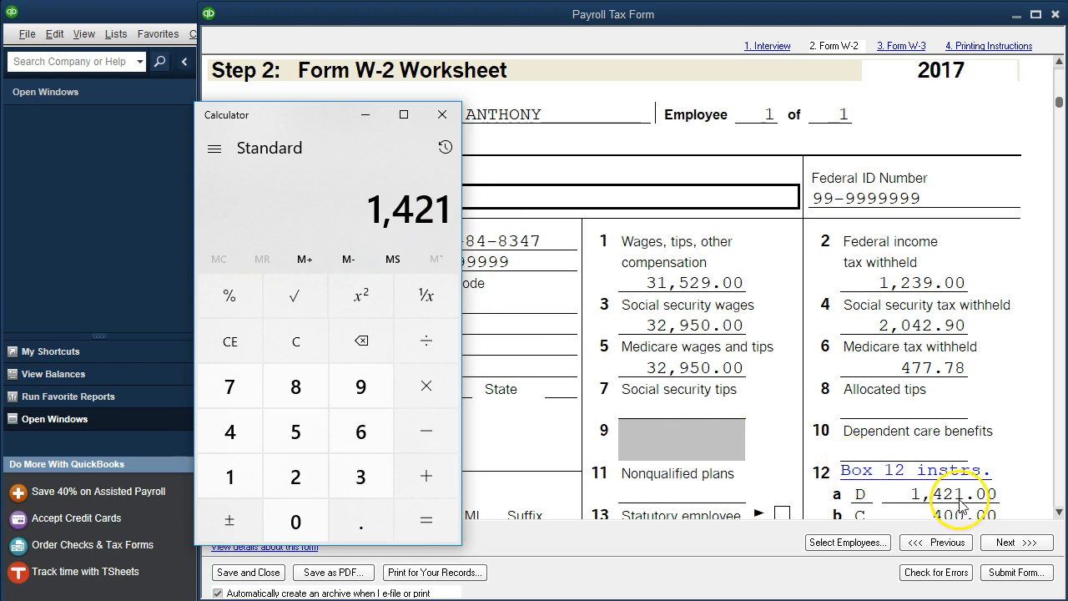
Return to the W-2 worksheet and examine the box 12 codes D, C and W with their amounts.
left_click(1058, 510)
left_click(1058, 511)
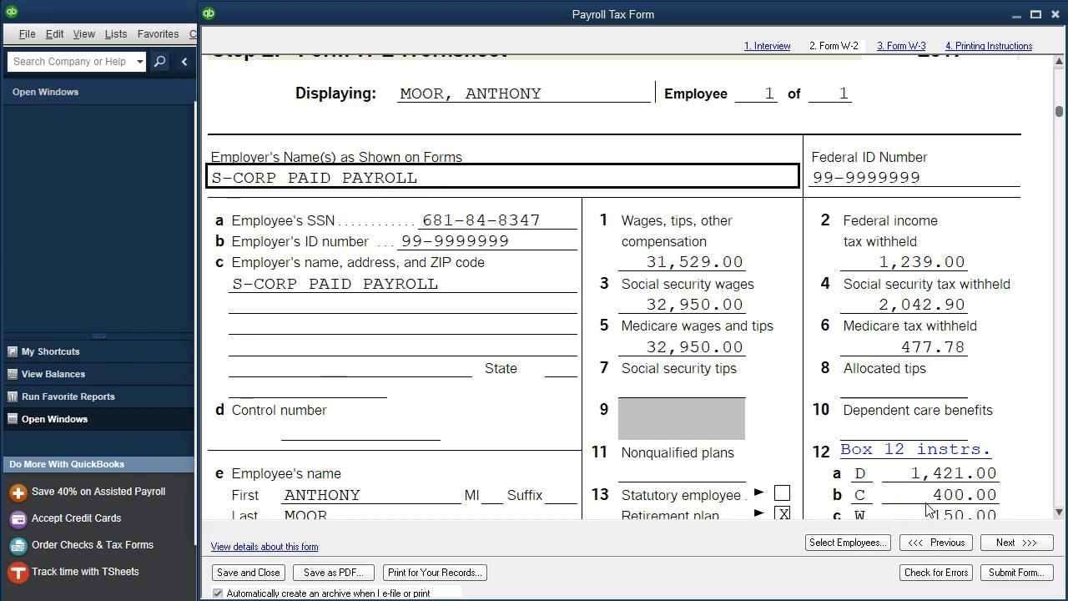
scroll(929, 509, "down", 1)
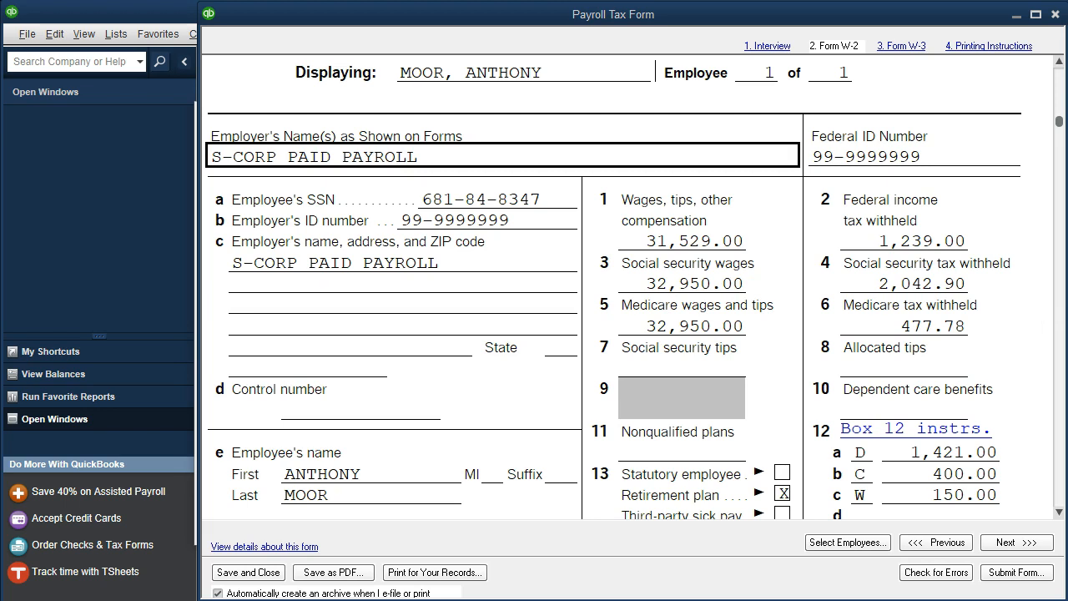
Switch to Paid Payroll Worksheet.xlsx in Excel and examine the pay per period and life insurance calculations in C1 through C6.
left_click_drag(1067, 41, 706, 25)
left_click(569, 302)
scroll(405, 345, "up", 1)
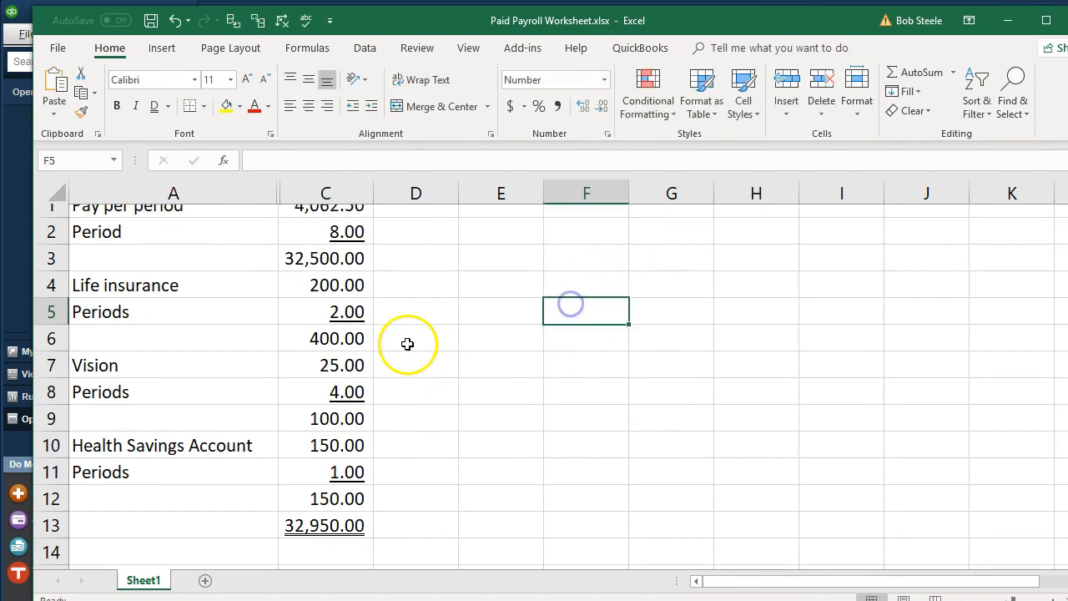
left_click(321, 225)
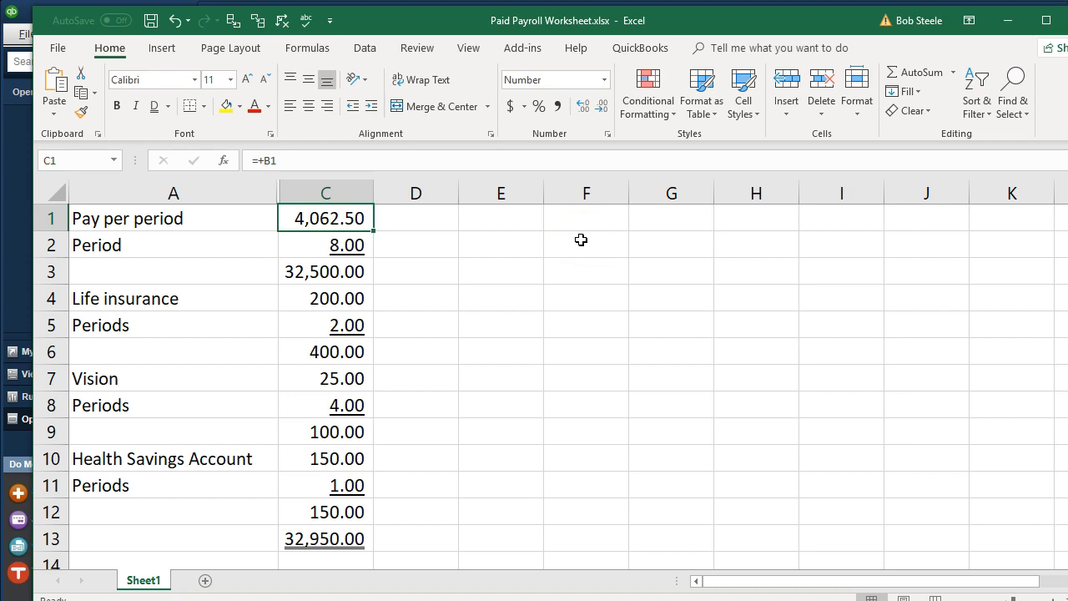
key("Down")
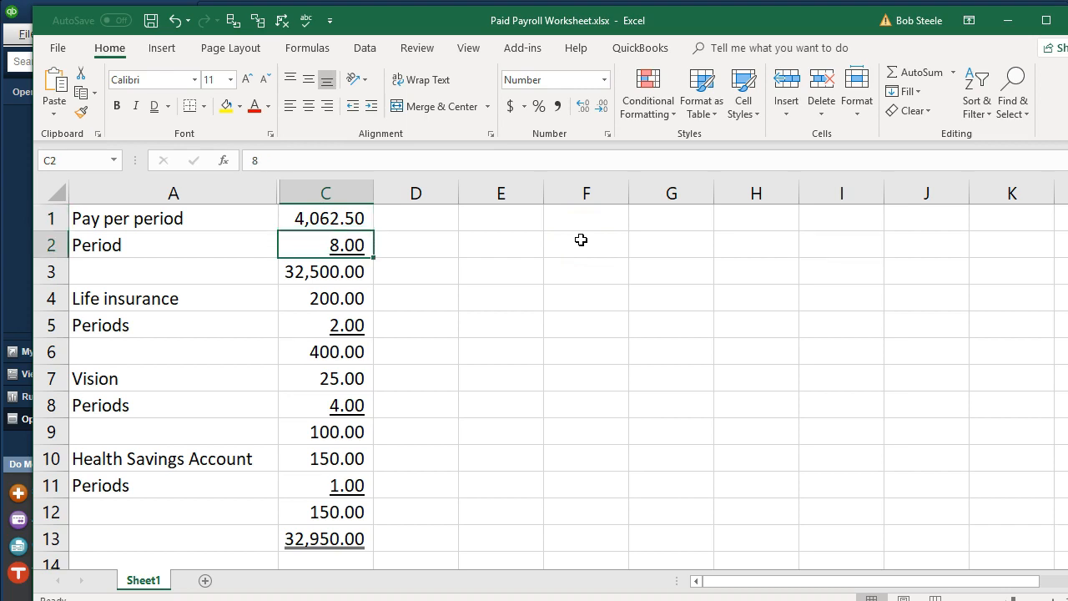
key("Down")
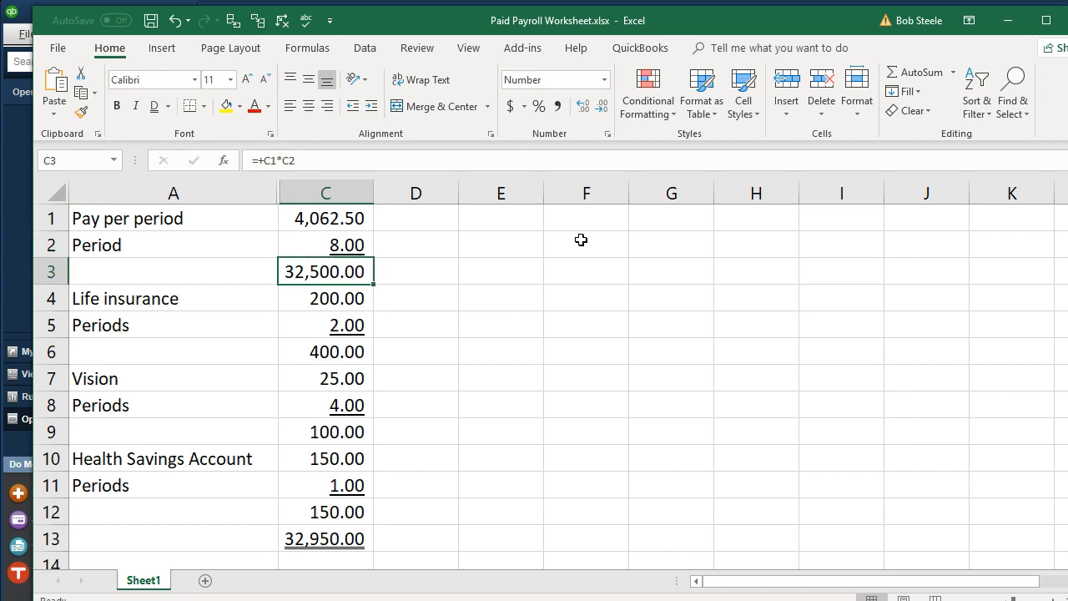
key("Down")
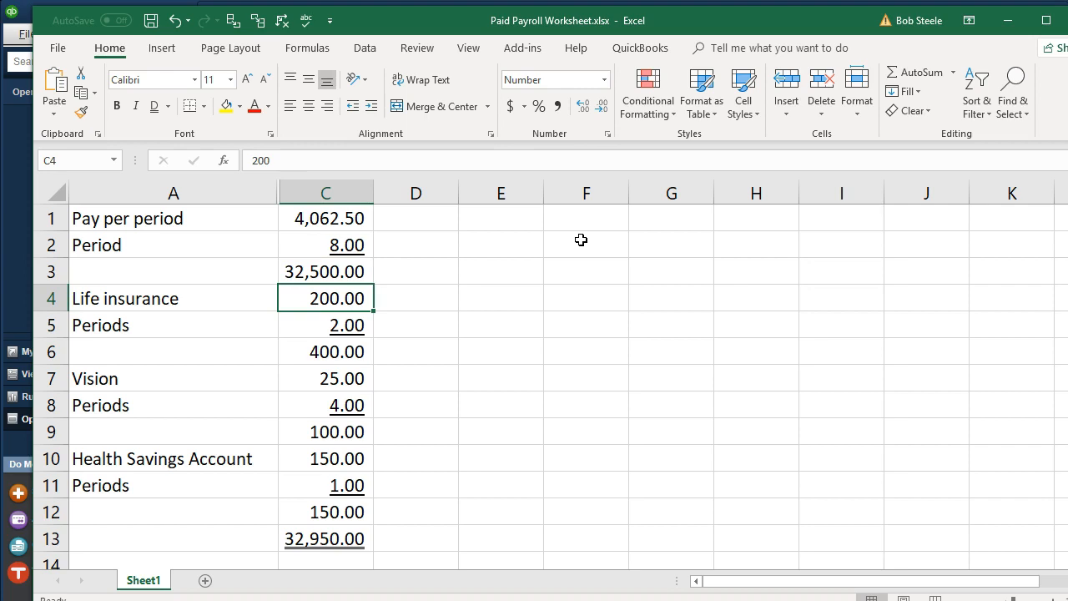
key("Down")
key("Down")
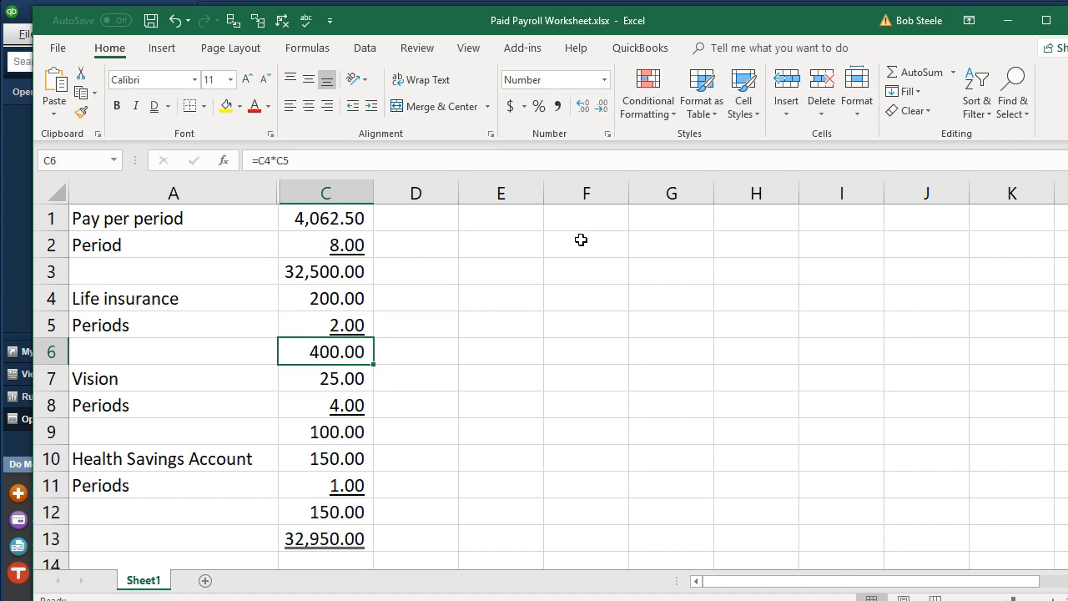
Examine the vision and Health Savings Account amounts, periods and subtotal formulas in C7 through C12.
key("Down")
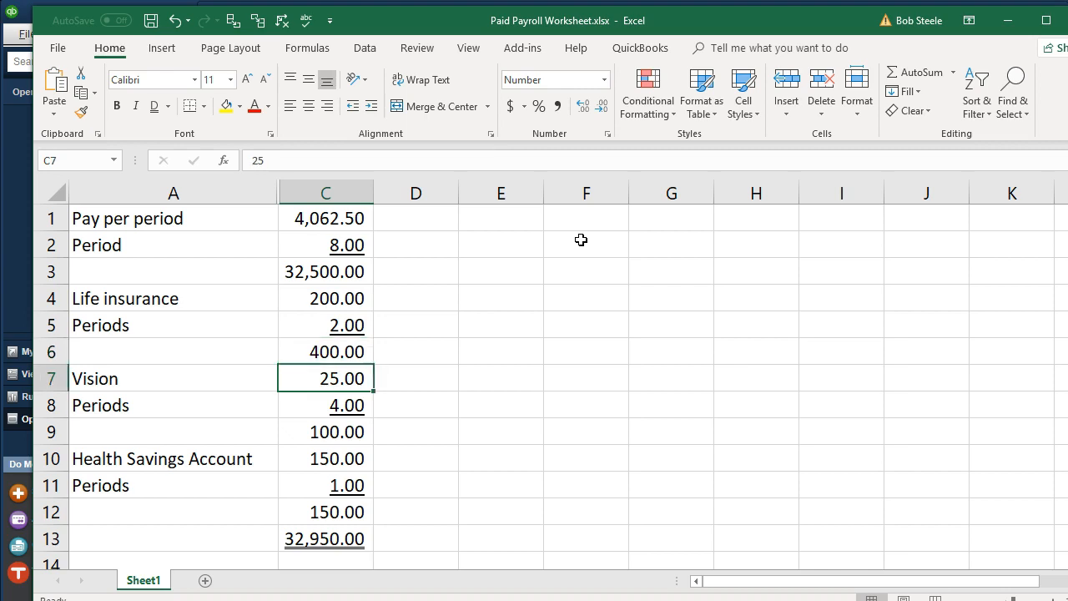
key("Down")
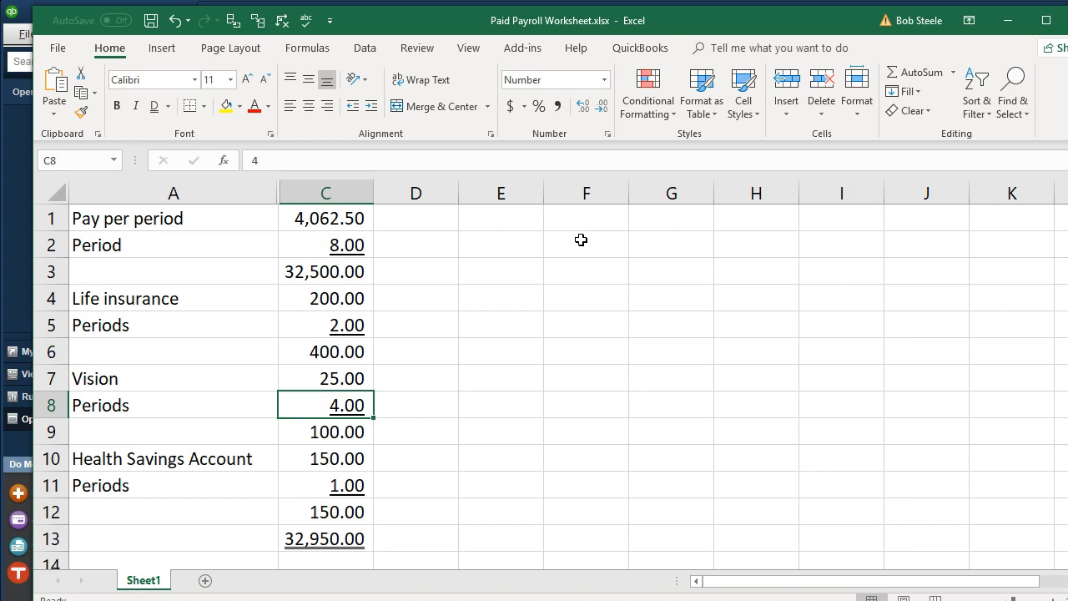
key("Down")
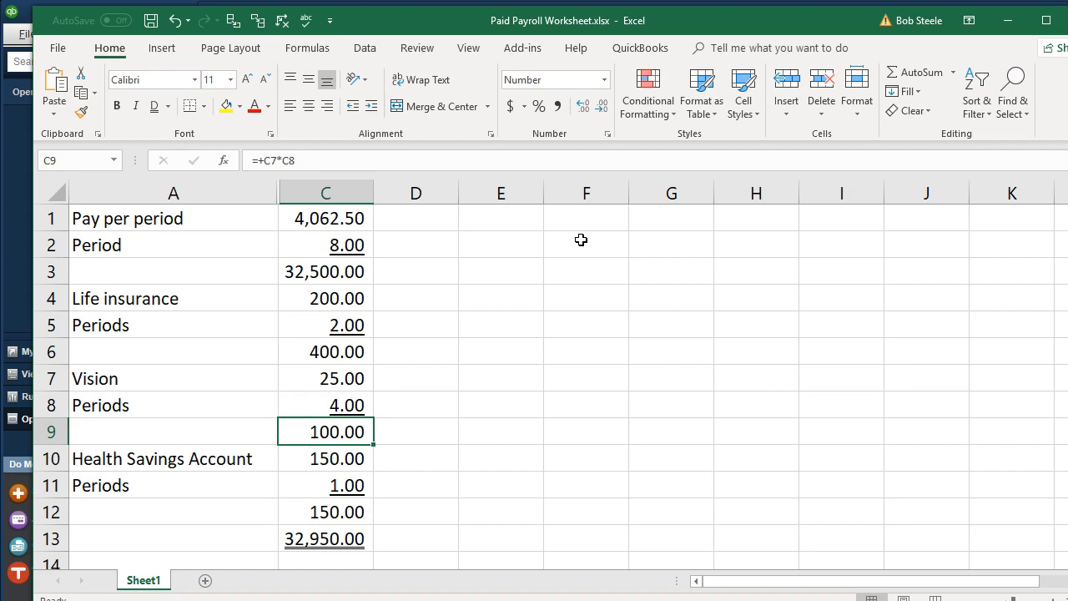
key("Down")
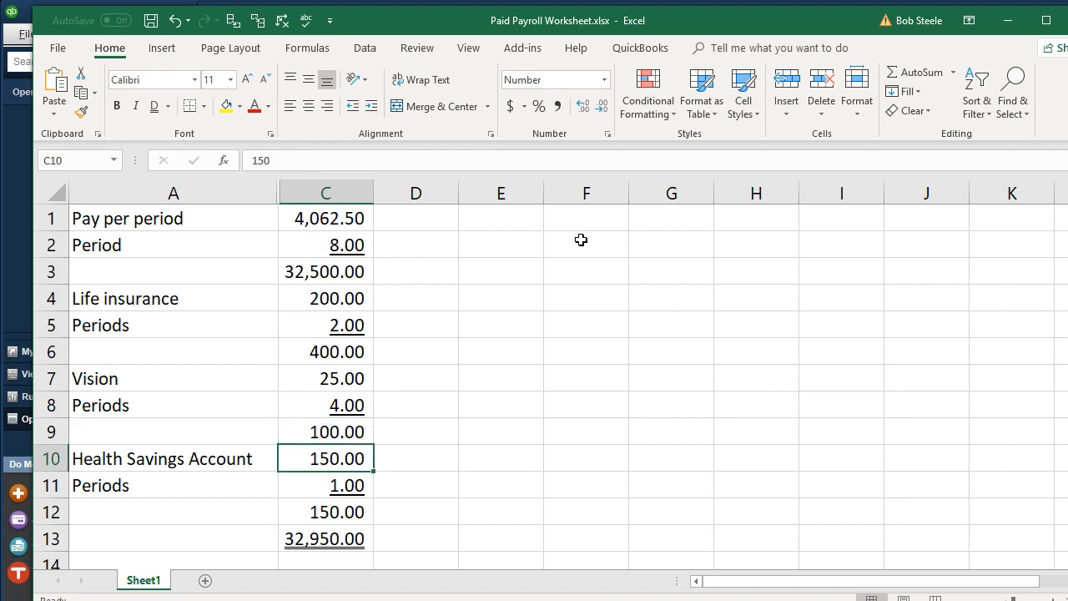
key("Down")
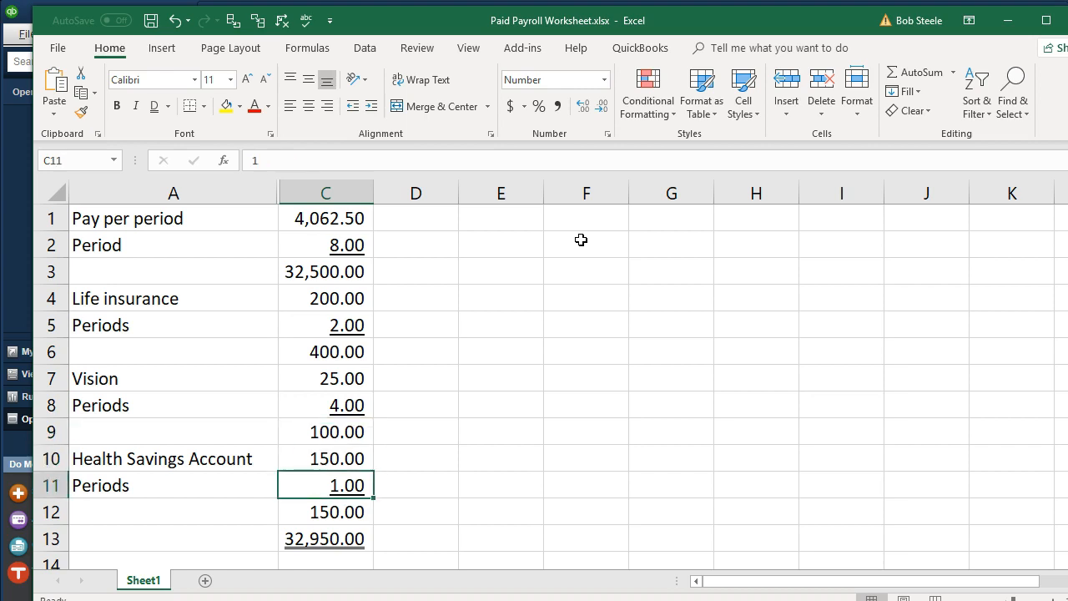
key("Down")
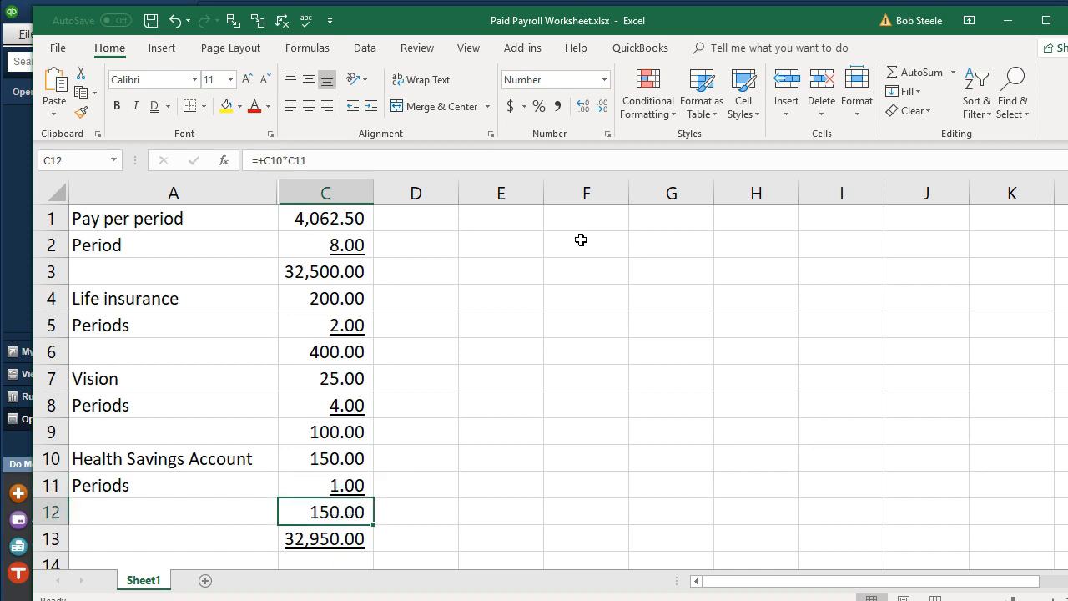
Recheck the pay subtotal in C3 and inspect which cells the total's formula in C13 combines.
left_click(344, 272)
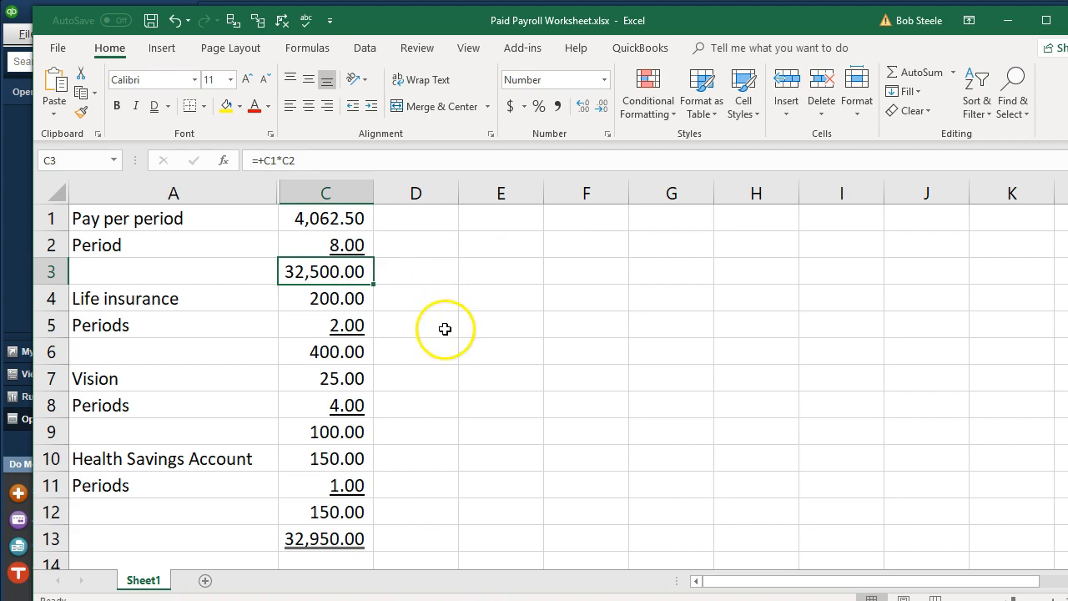
double_click(338, 540)
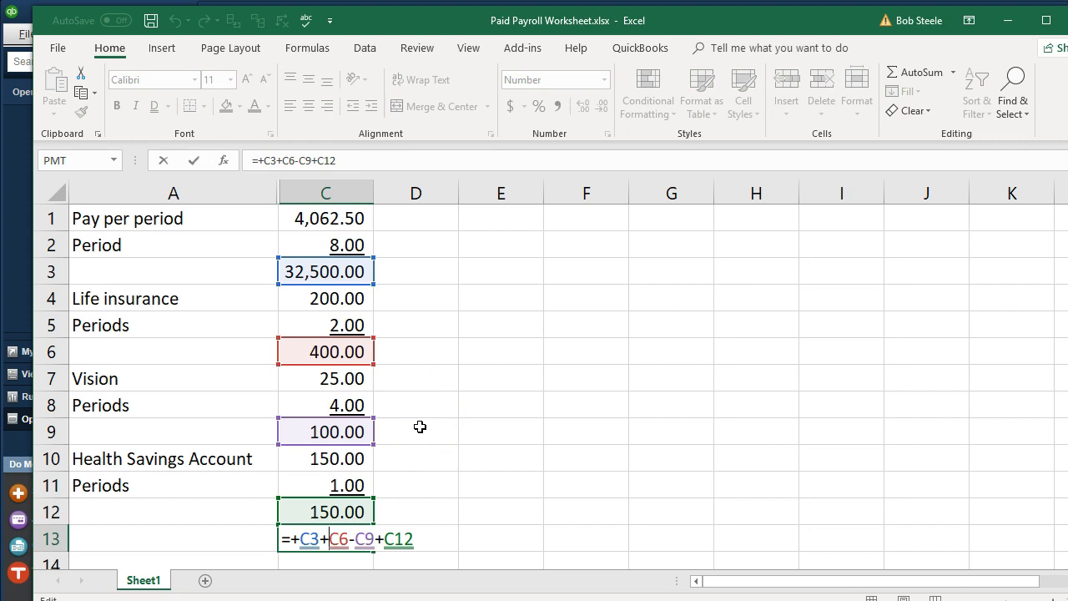
key("Return")
left_click(417, 502)
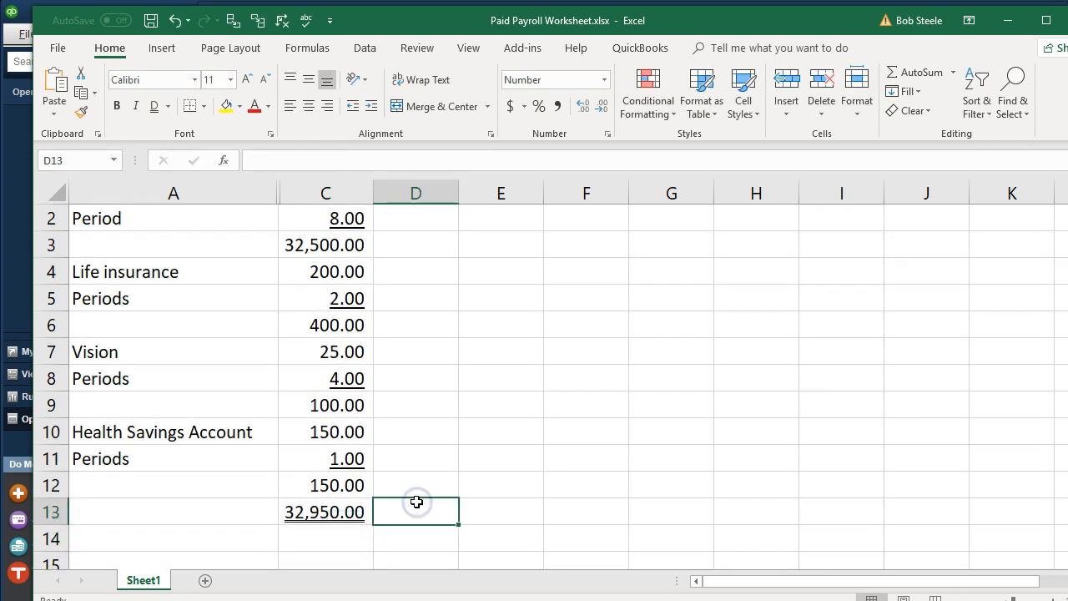
Back in QuickBooks, review the W-2 worksheet from the wage boxes through box 14 and the state wages and tax in boxes 15 to 17.
left_click_drag(687, 19, 1067, 4)
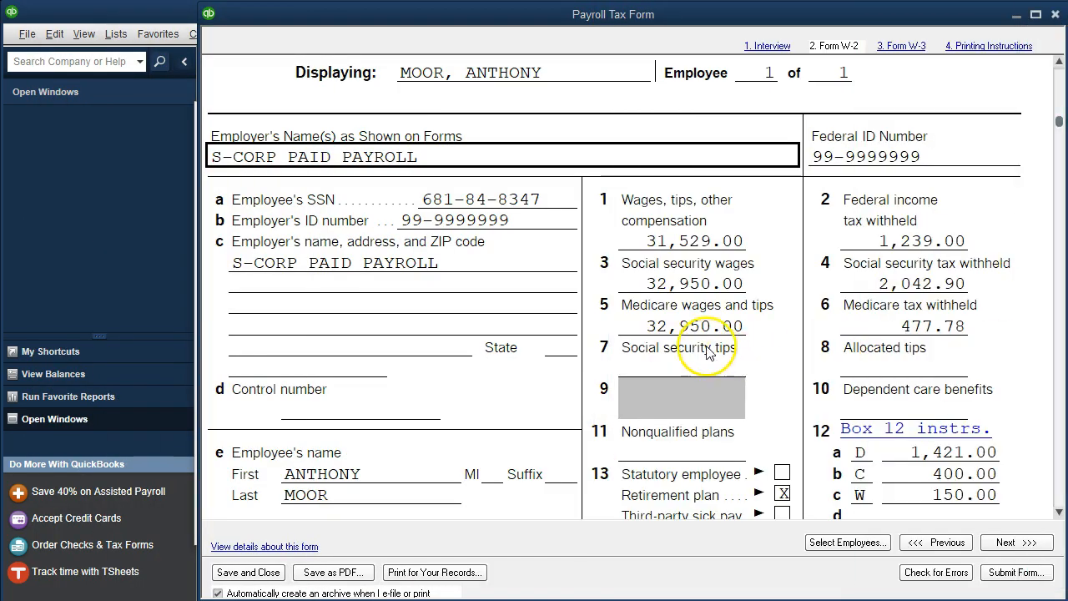
scroll(688, 484, "down", 1)
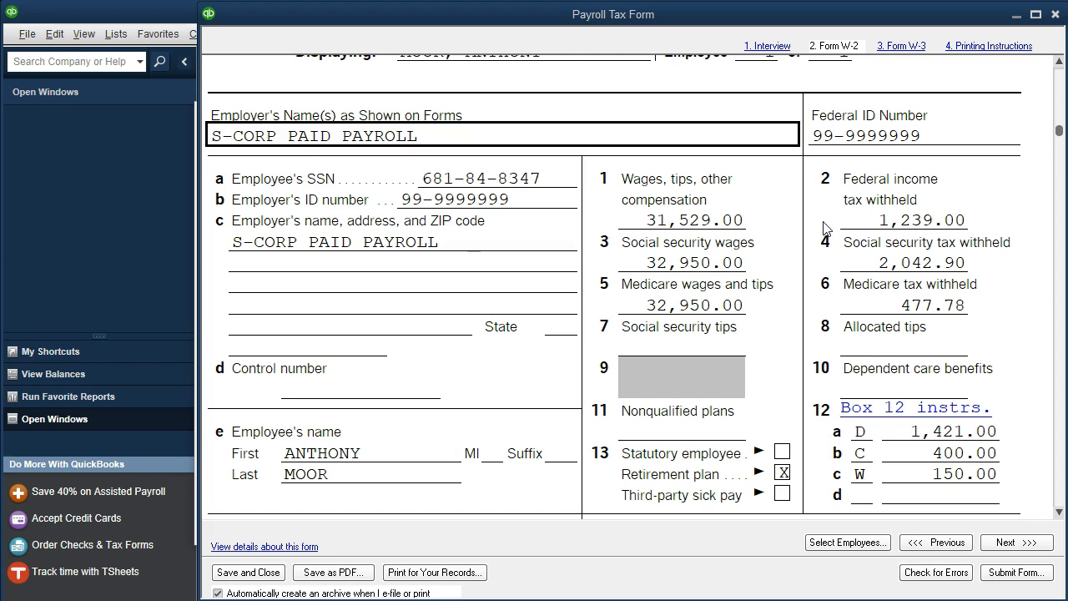
scroll(824, 228, "down", 1)
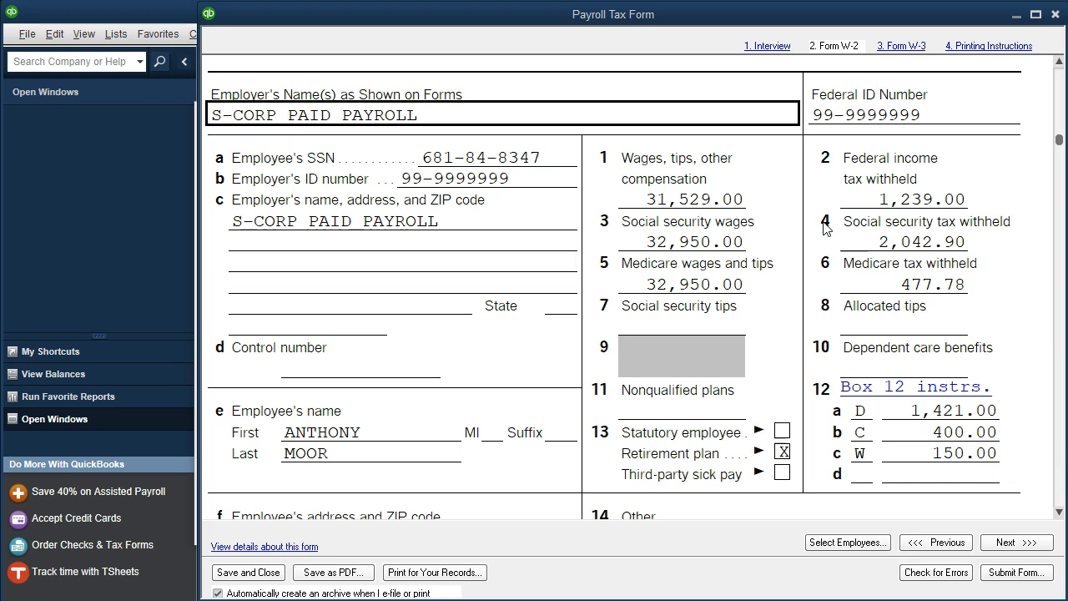
scroll(825, 228, "down", 2)
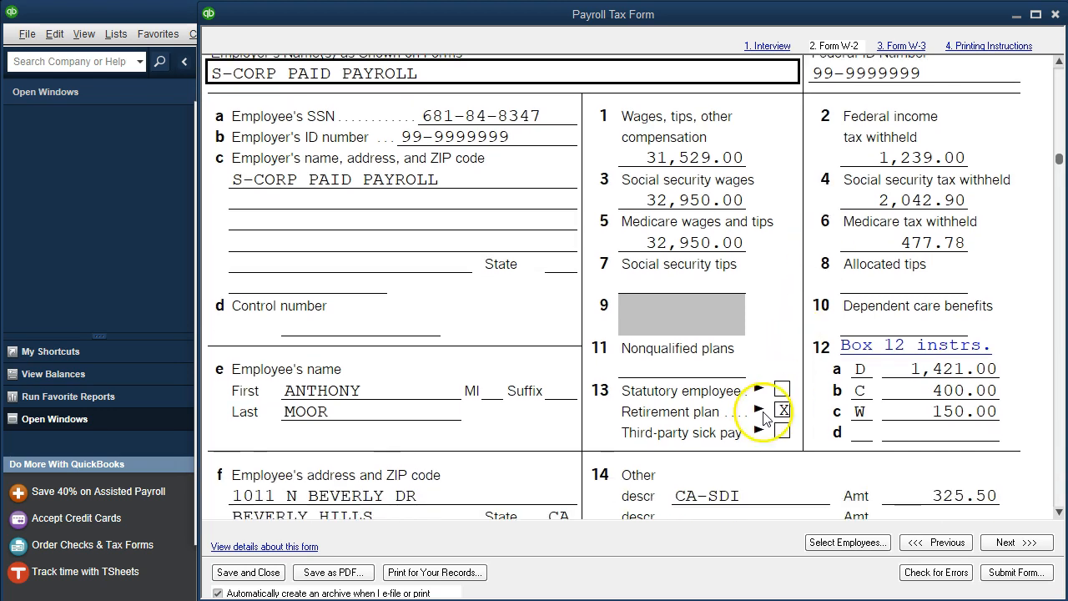
scroll(763, 414, "down", 2)
scroll(762, 417, "down", 6)
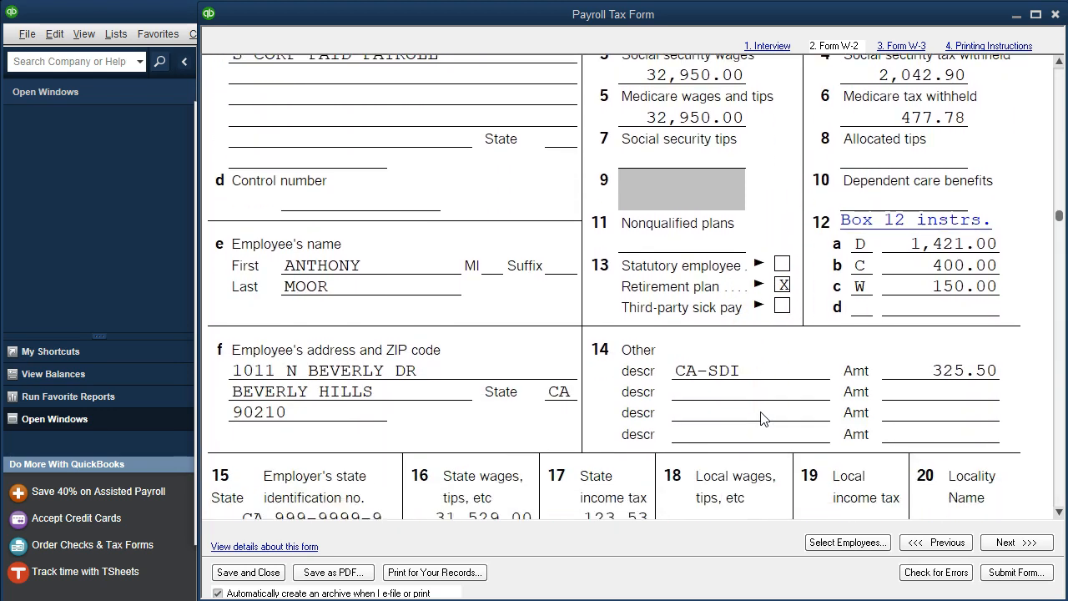
scroll(763, 417, "down", 3)
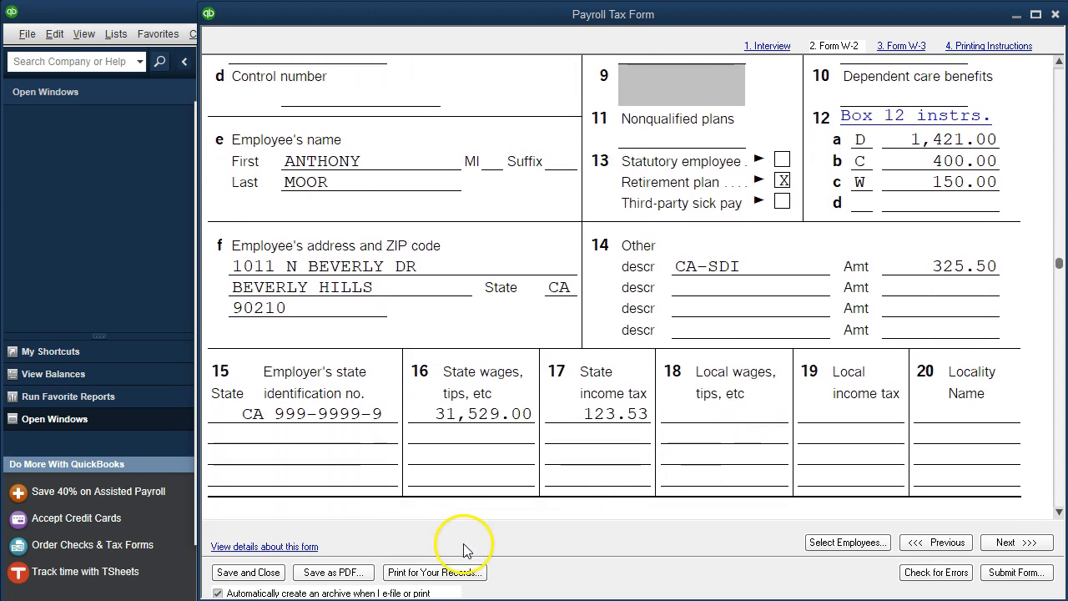